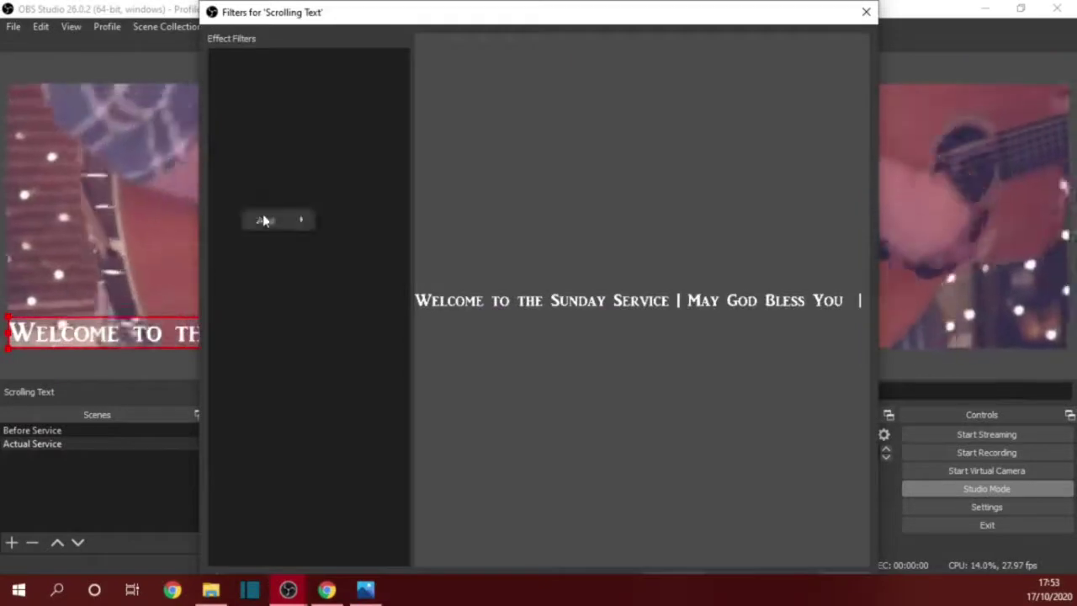
Add a Scroll filter with a horizontal speed of 97 to the Scrolling Text source and transition the scene to the program output
mouse_move(263, 220)
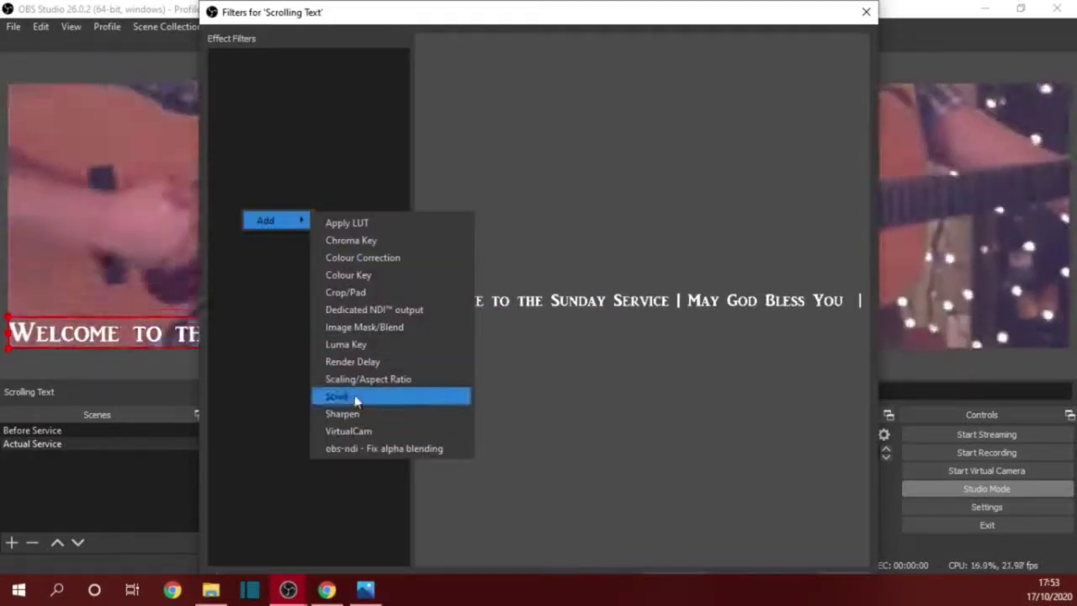
click(355, 396)
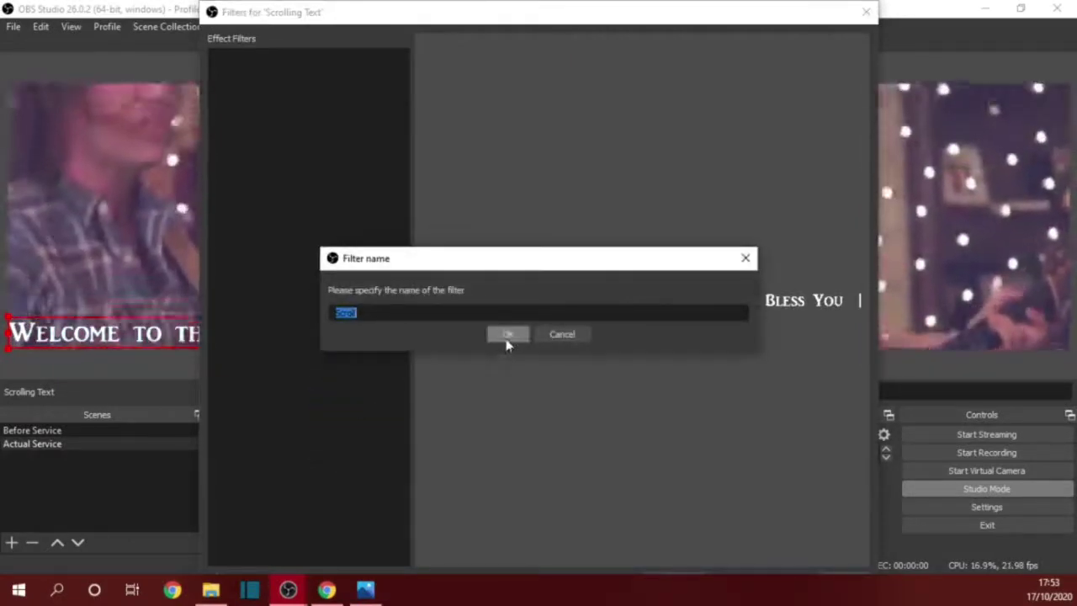
click(507, 335)
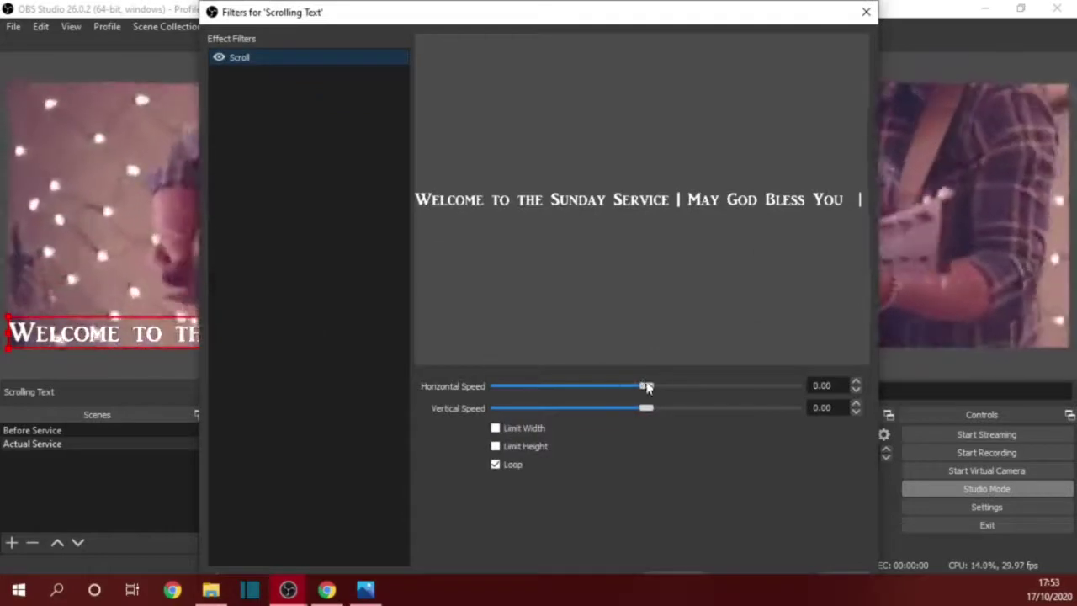
drag(645, 386, 676, 386)
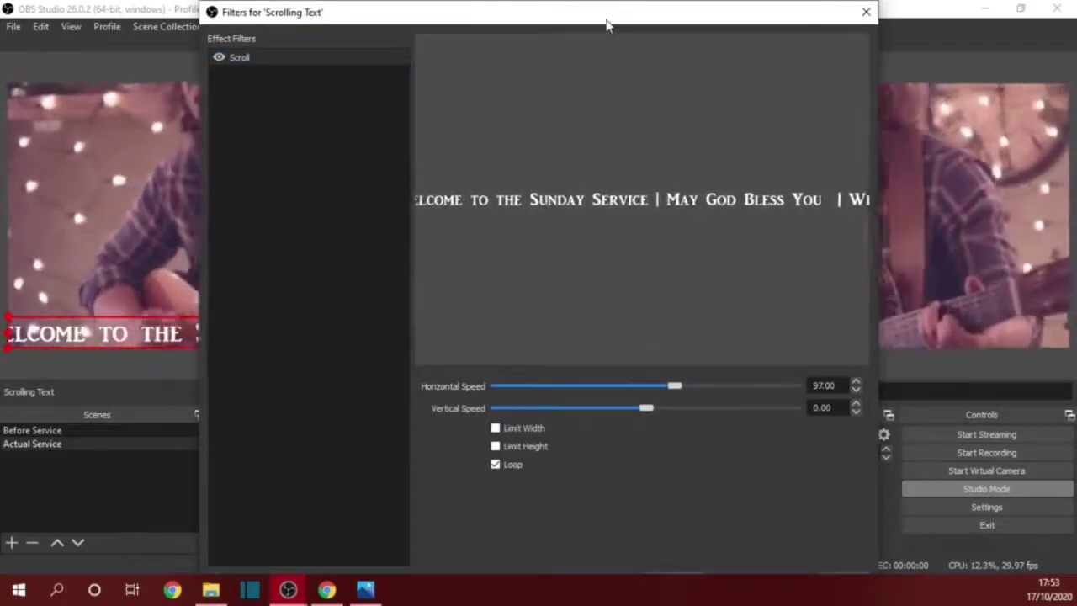
drag(609, 21, 865, 81)
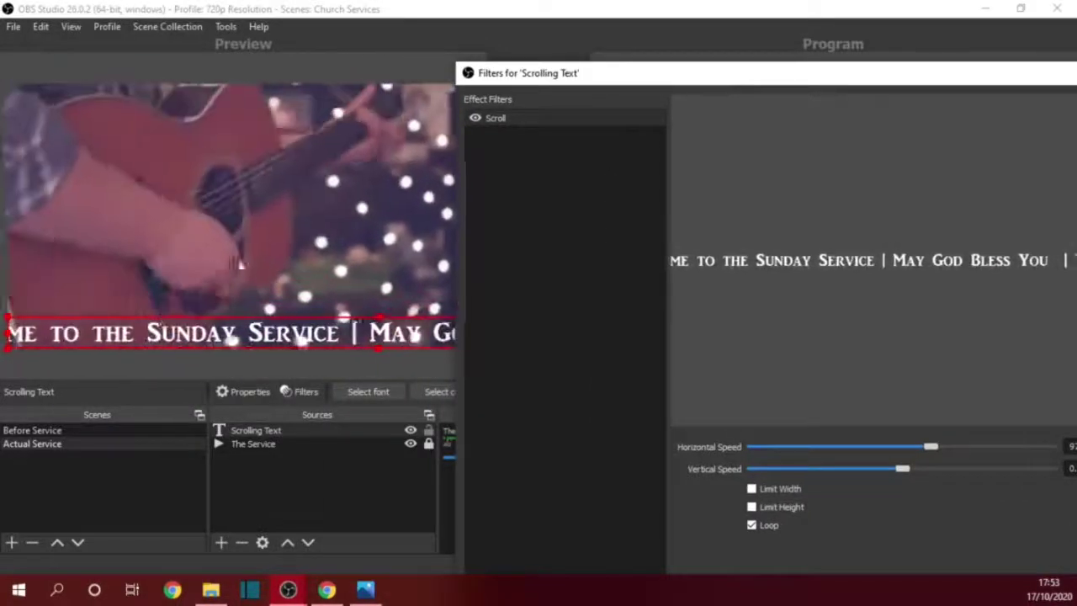
drag(511, 78, 288, 29)
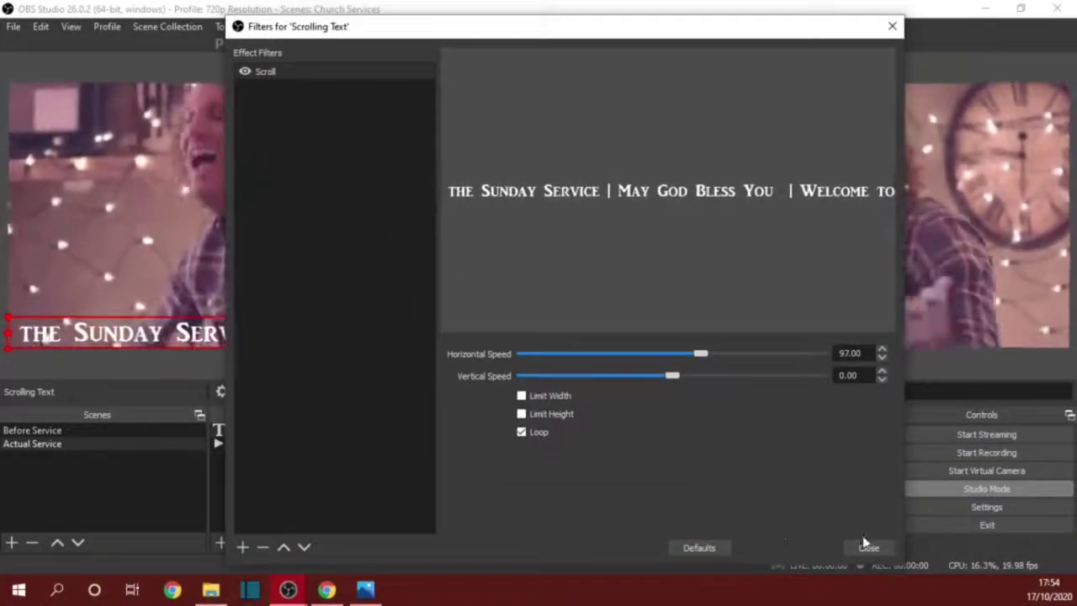
click(869, 547)
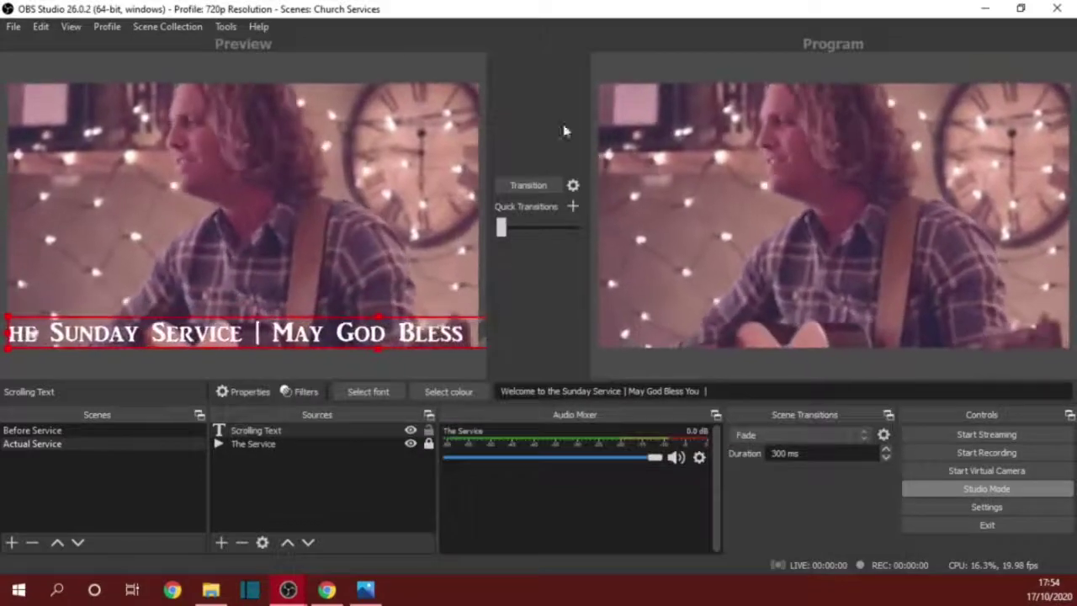
click(528, 185)
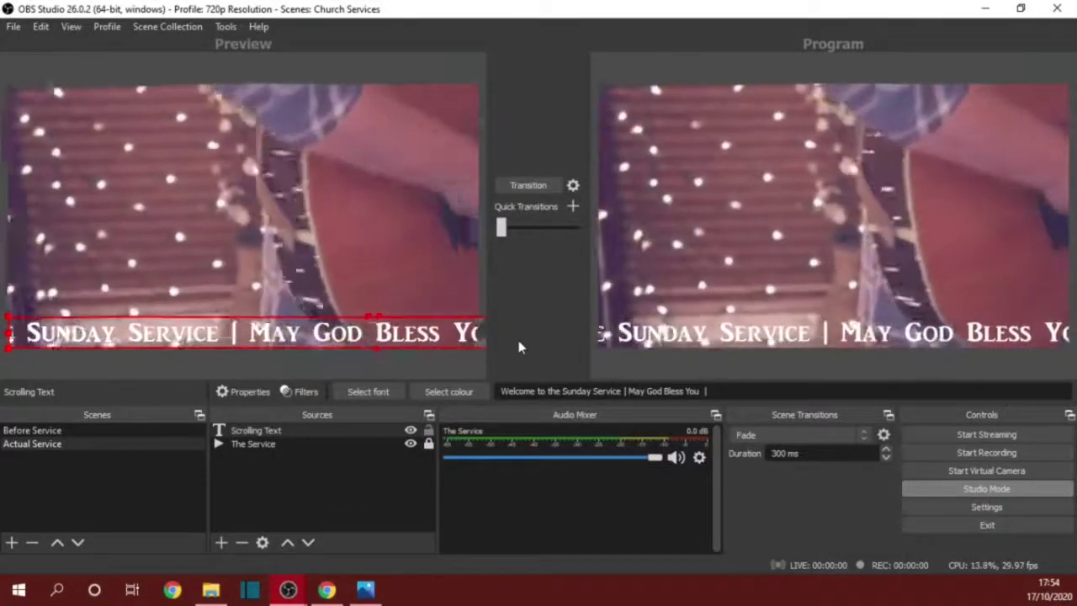
click(379, 356)
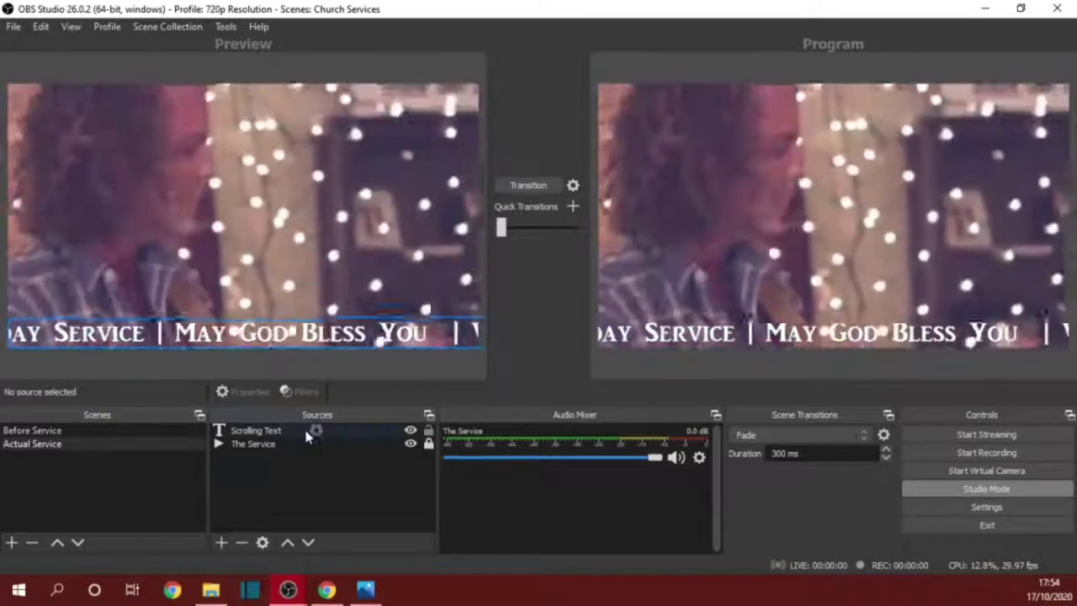
Set the background opacity of the Scrolling Text source to 24%
double_click(307, 432)
scroll(304, 431, down, 5)
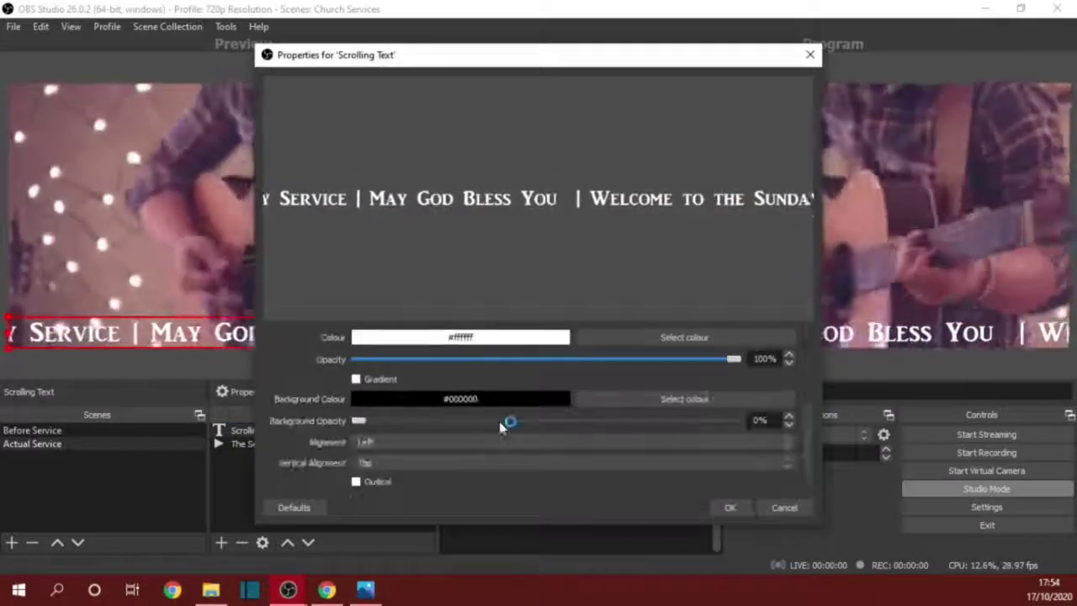
drag(358, 421, 452, 412)
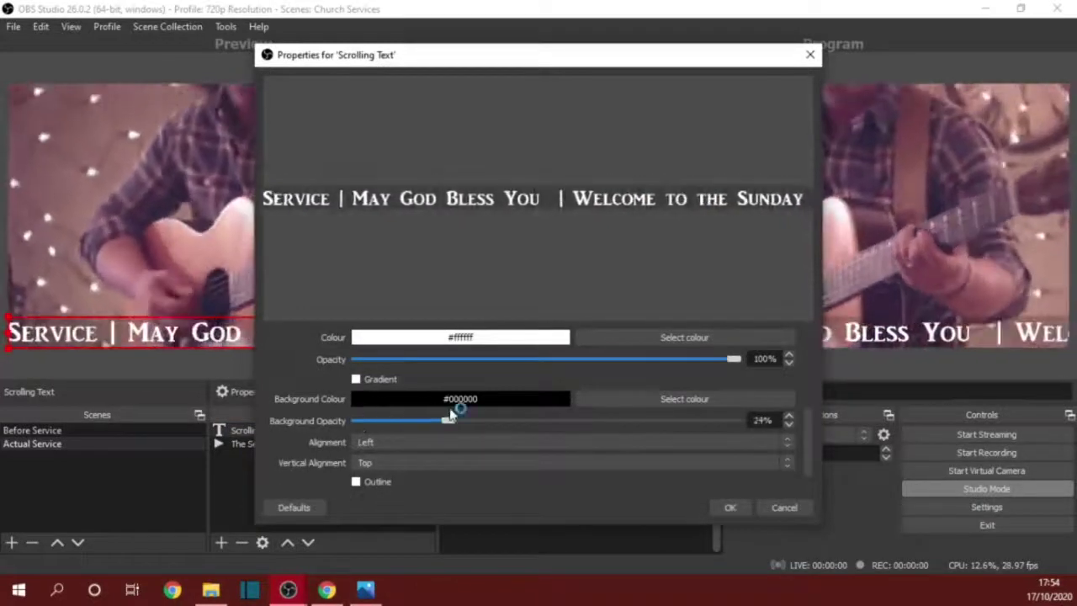
click(741, 510)
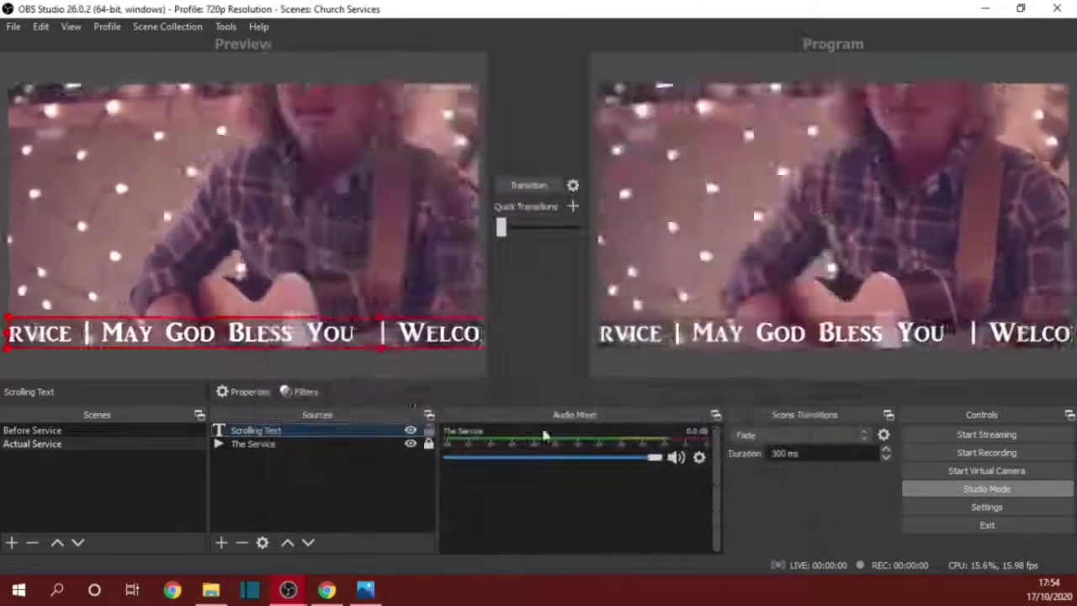
click(335, 355)
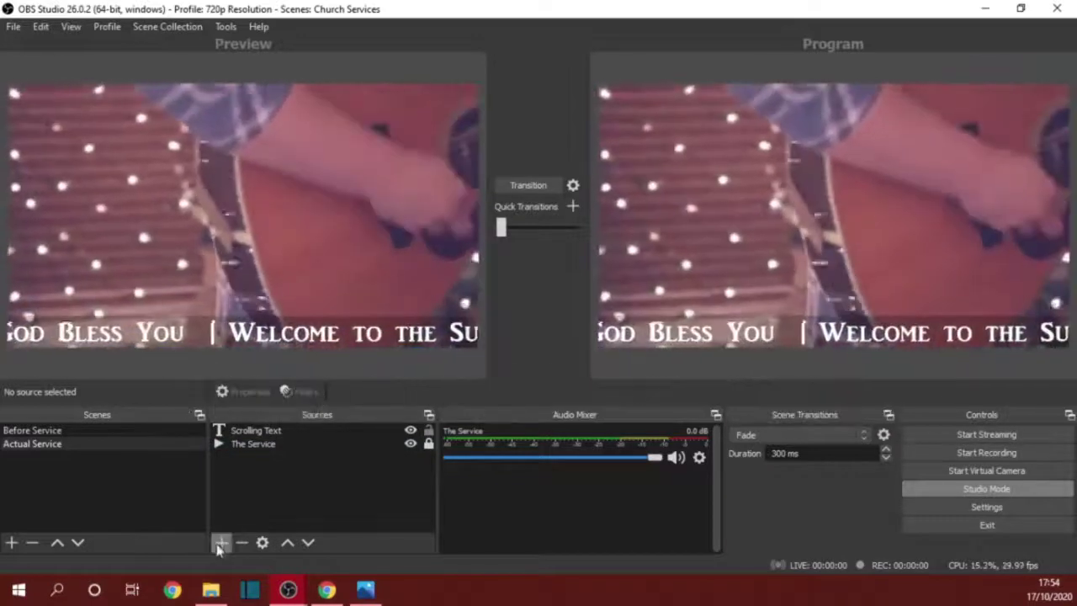
Add a new image source named "The Logo" to the Actual Service scene
click(220, 543)
click(265, 368)
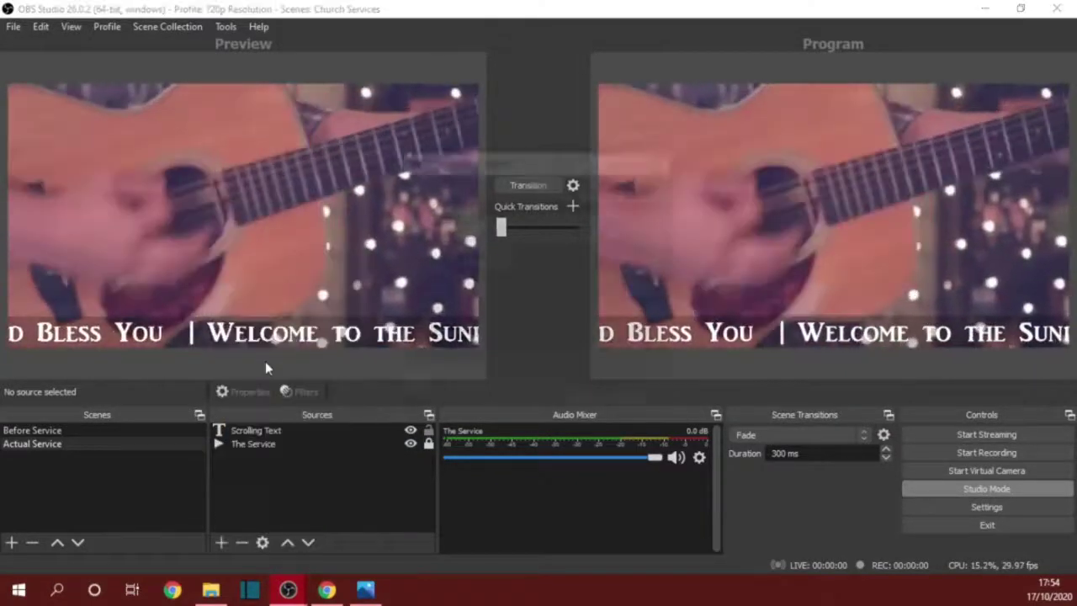
key(BackSpace)
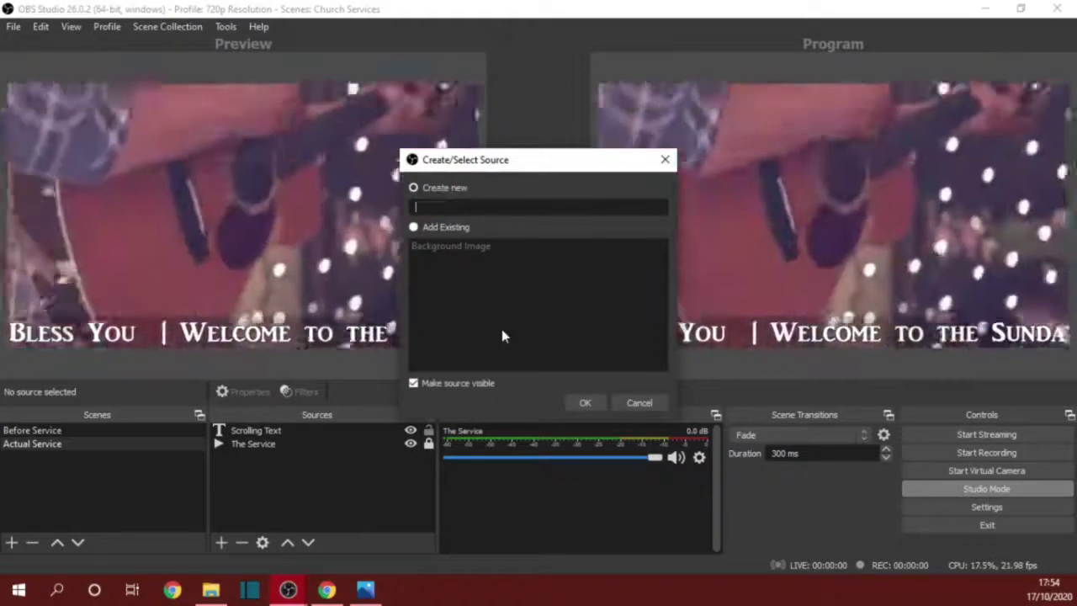
text(The Logo)
key(Return)
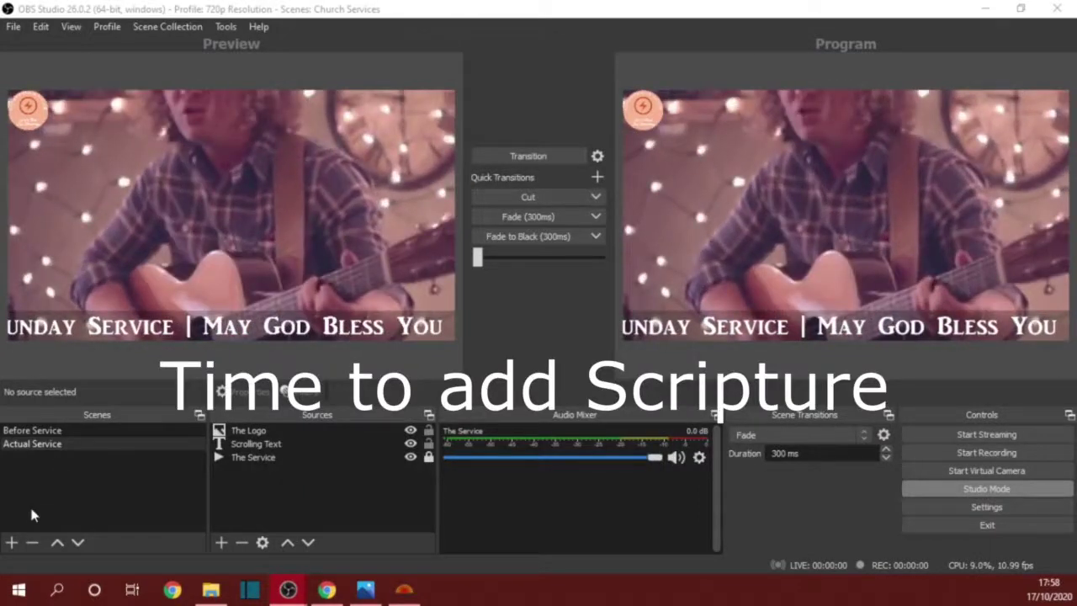
Create a scene named "Scripture", transition it to the program output and keep it selected for editing
click(12, 542)
text(Scripture)
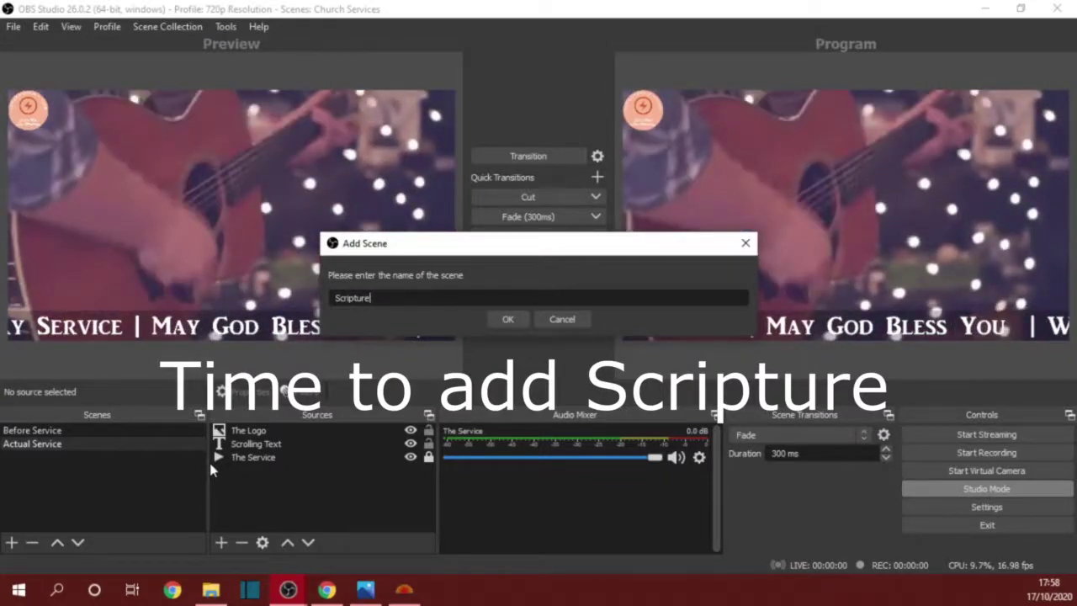
key(Return)
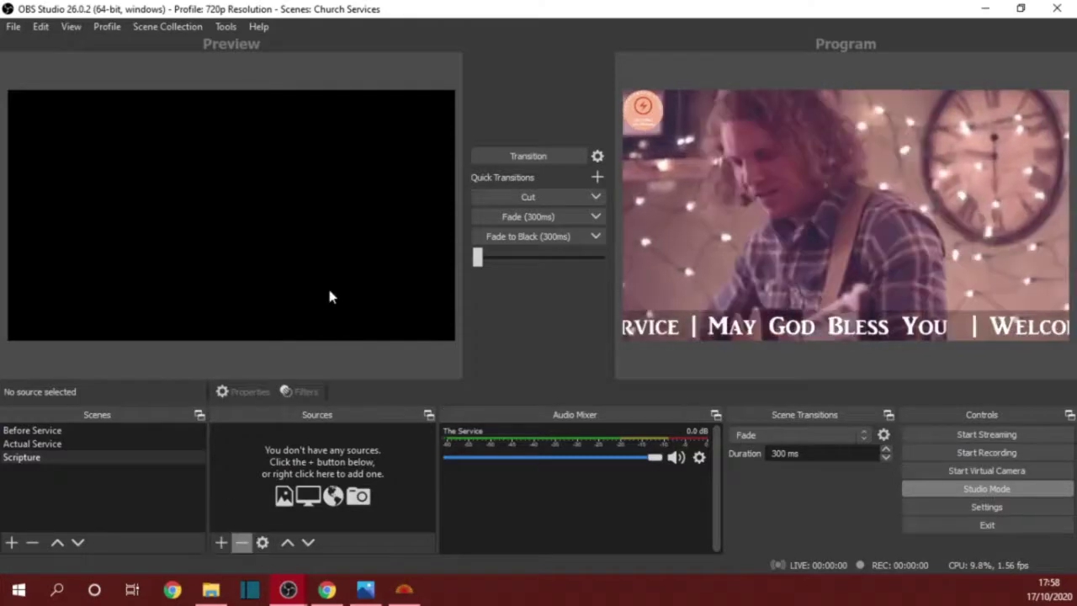
click(504, 151)
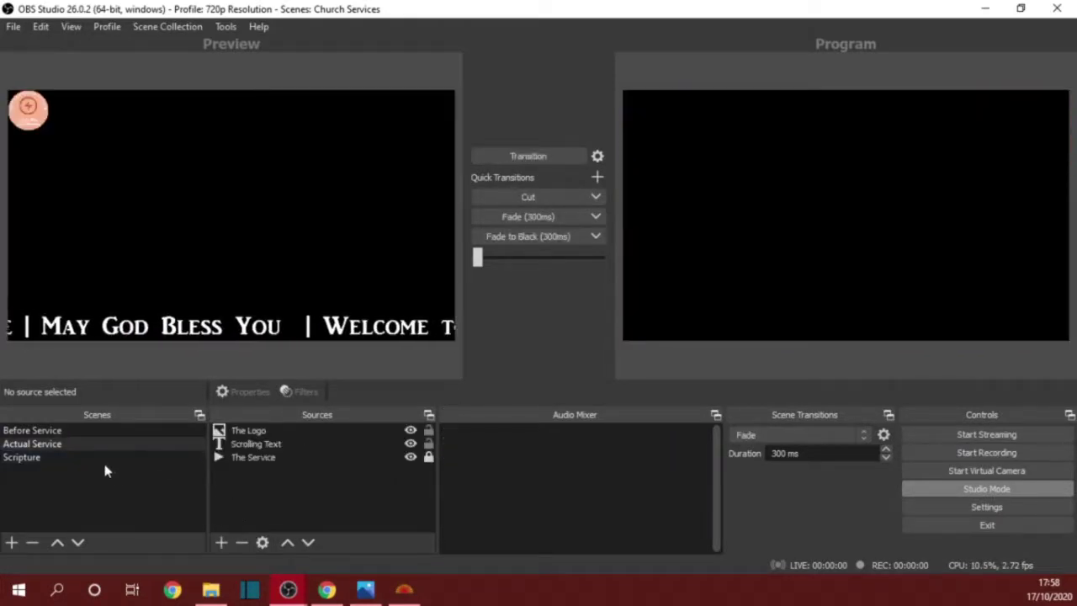
click(101, 461)
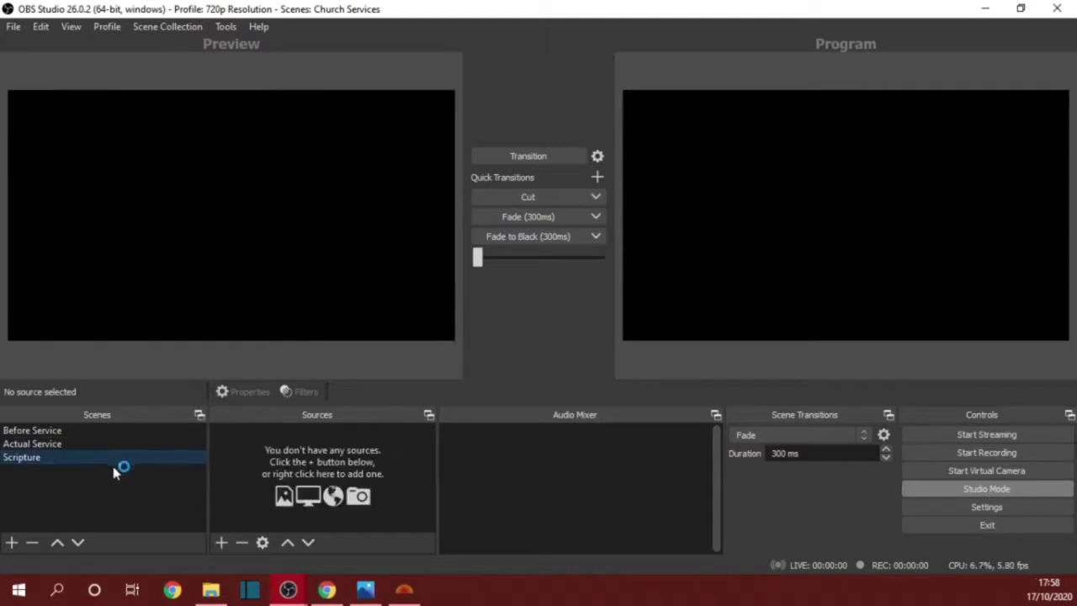
Add a new NDI source named "Bibleshow" to the Scripture scene
click(222, 542)
click(284, 414)
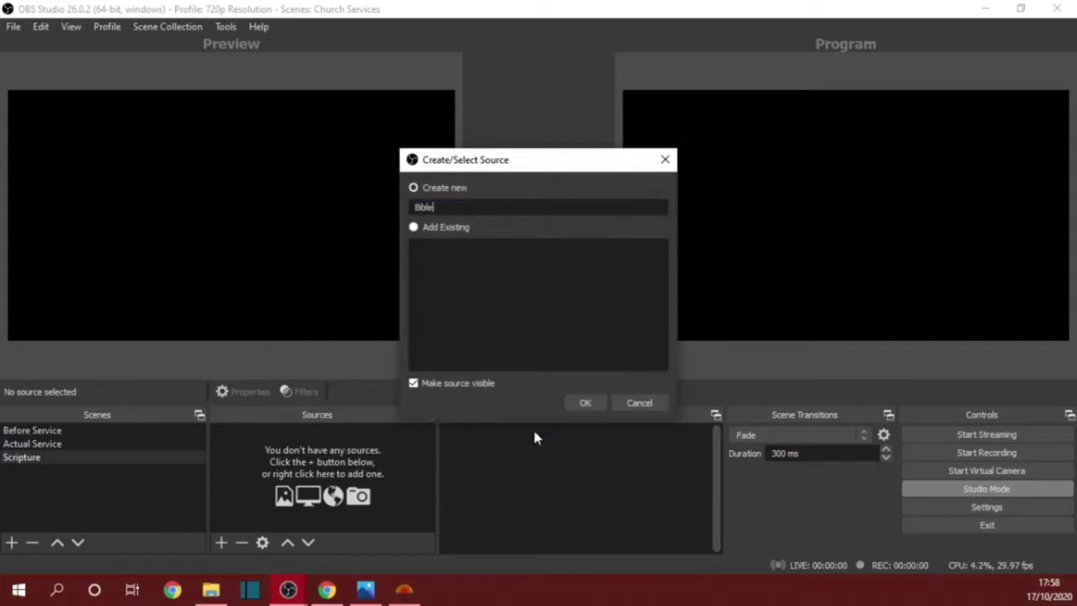
text(Bibleshow)
key(Return)
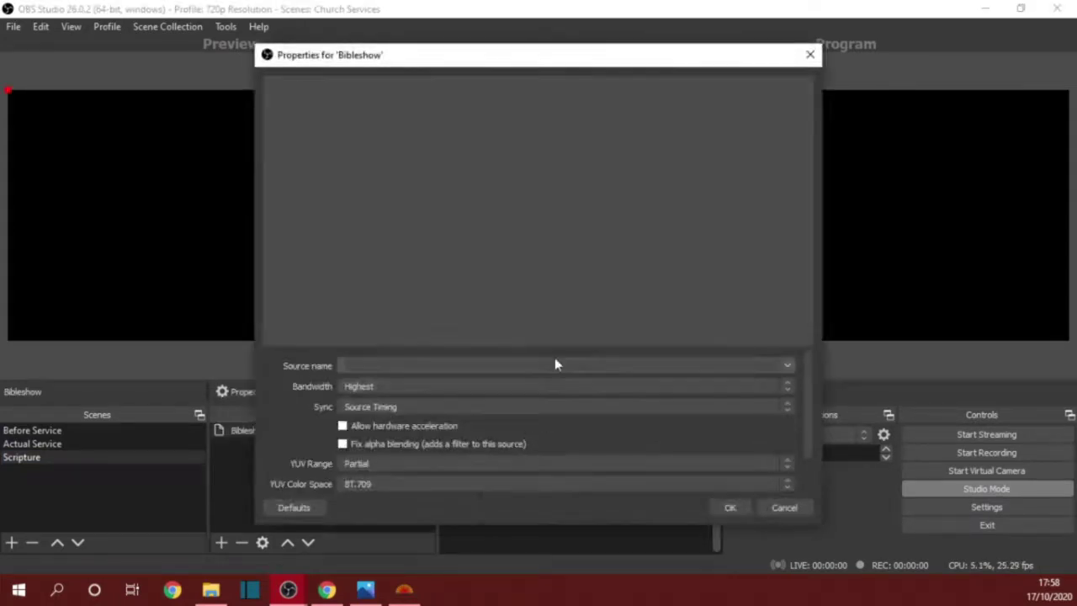
Check the NDI output destination in BibleShow's display configuration, and back in OBS Studio apply its feed to the Bibleshow source
click(408, 591)
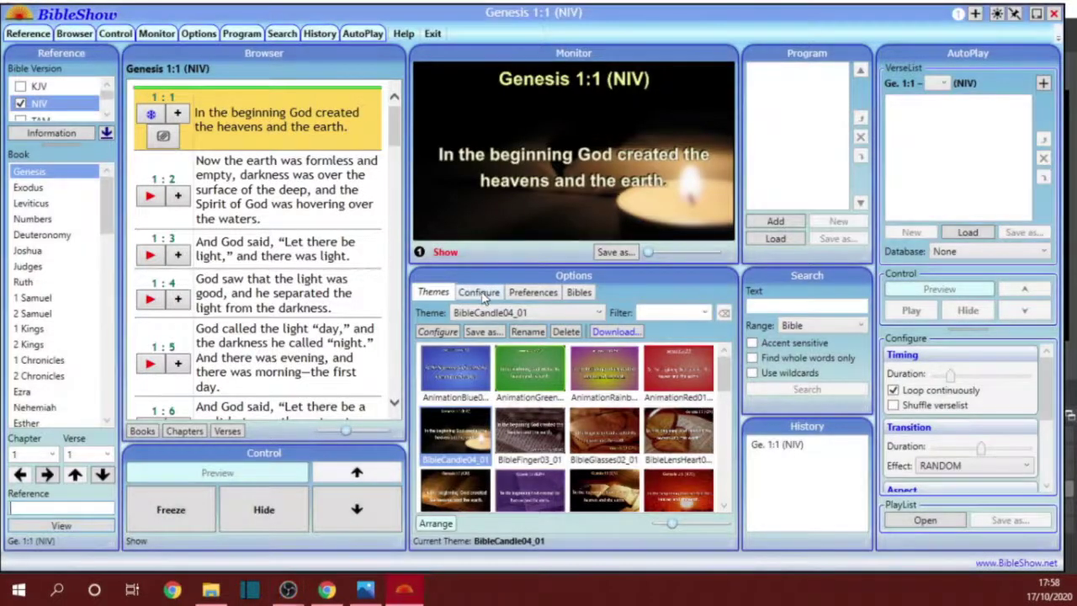
click(480, 292)
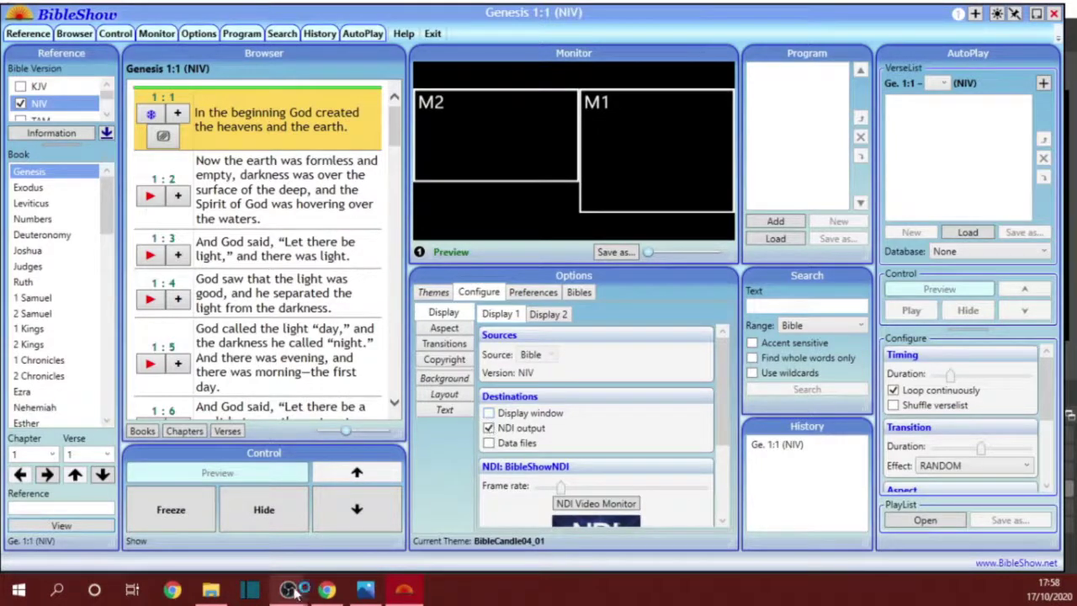
mouse_move(295, 593)
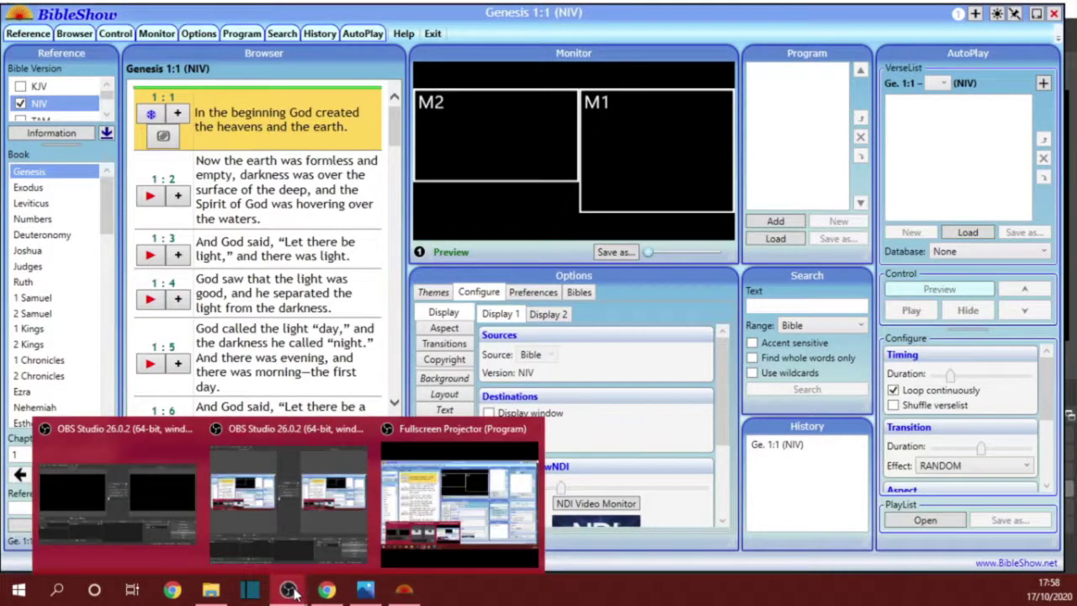
click(118, 501)
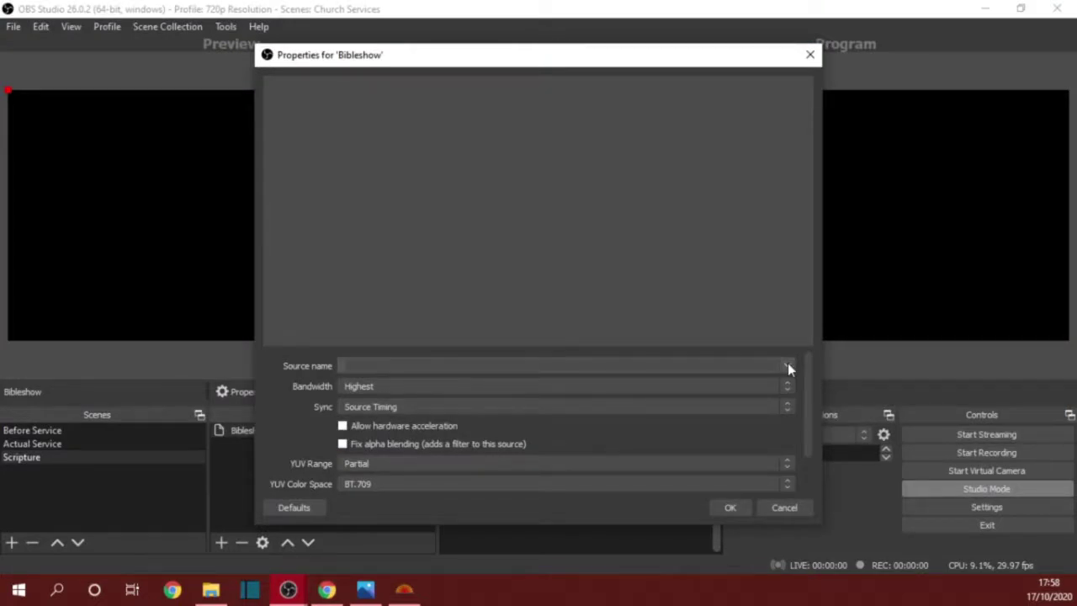
click(727, 506)
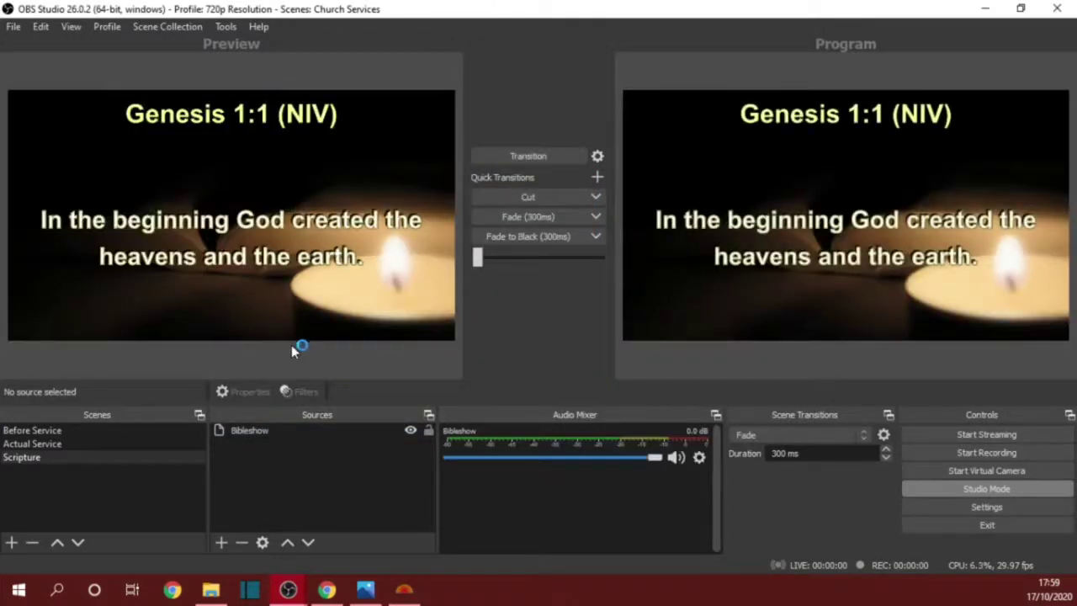
Preview the Actual Service scene and return to the Scripture scene
click(50, 450)
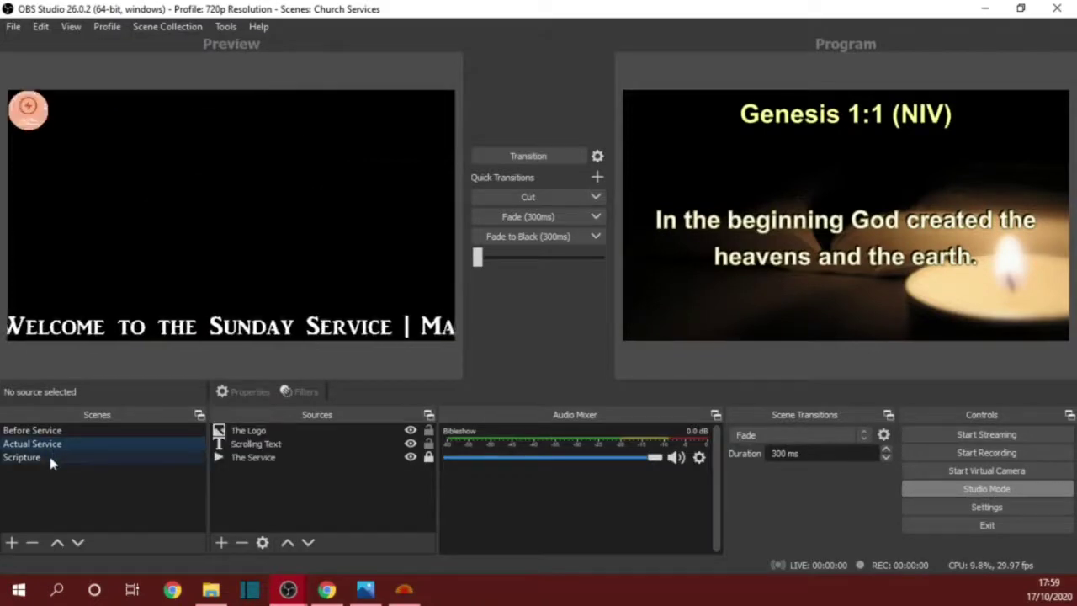
click(542, 158)
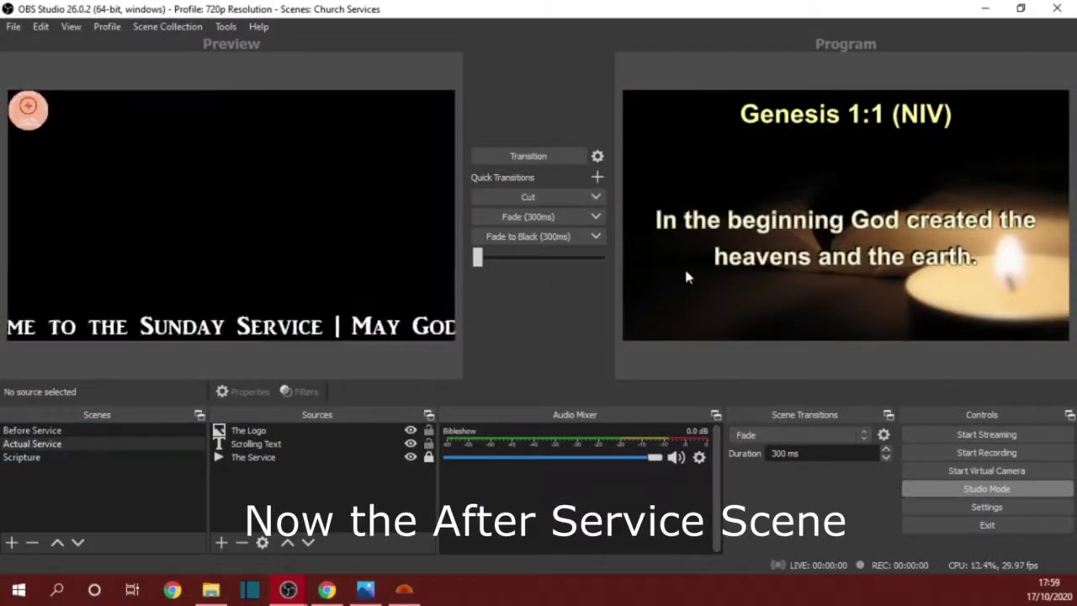
click(49, 457)
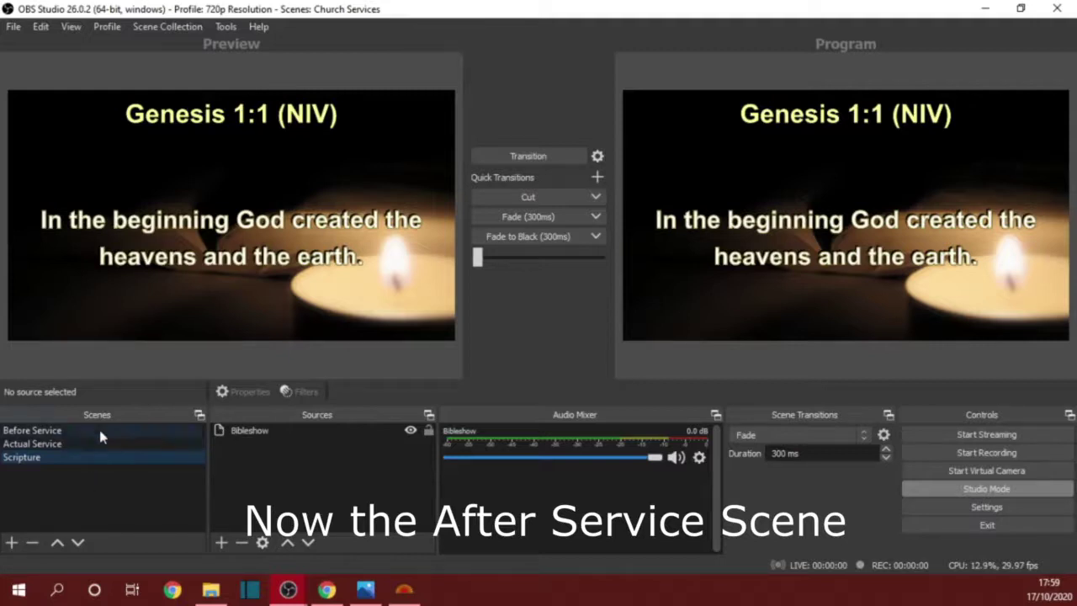
Create a scene named "After Service" and transition it to the program output
click(11, 542)
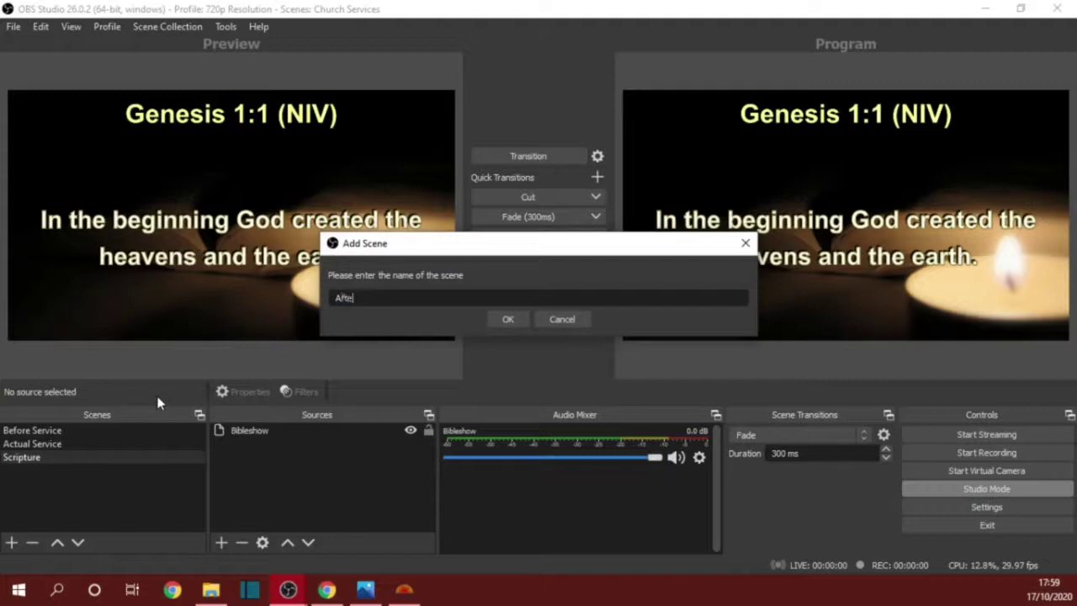
key(Return)
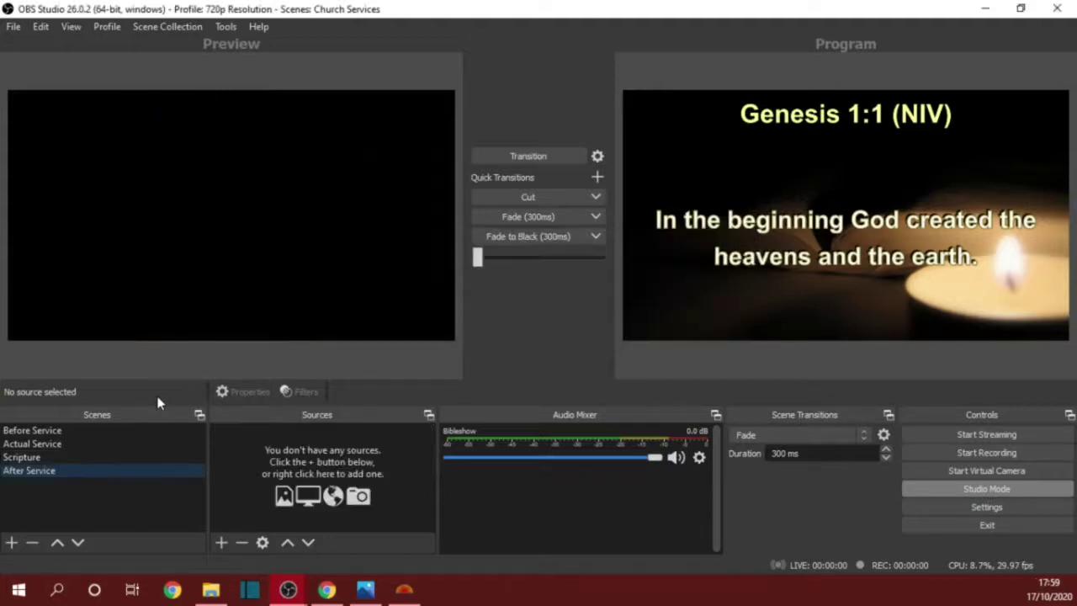
click(528, 156)
click(84, 471)
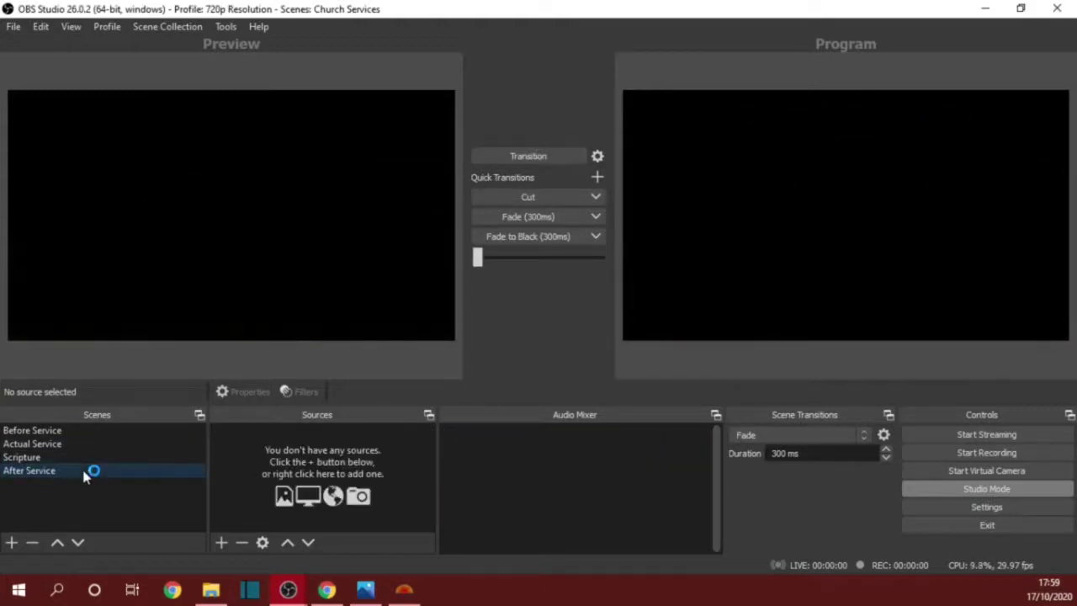
Preview the Before Service scene and return to the After Service scene
click(223, 545)
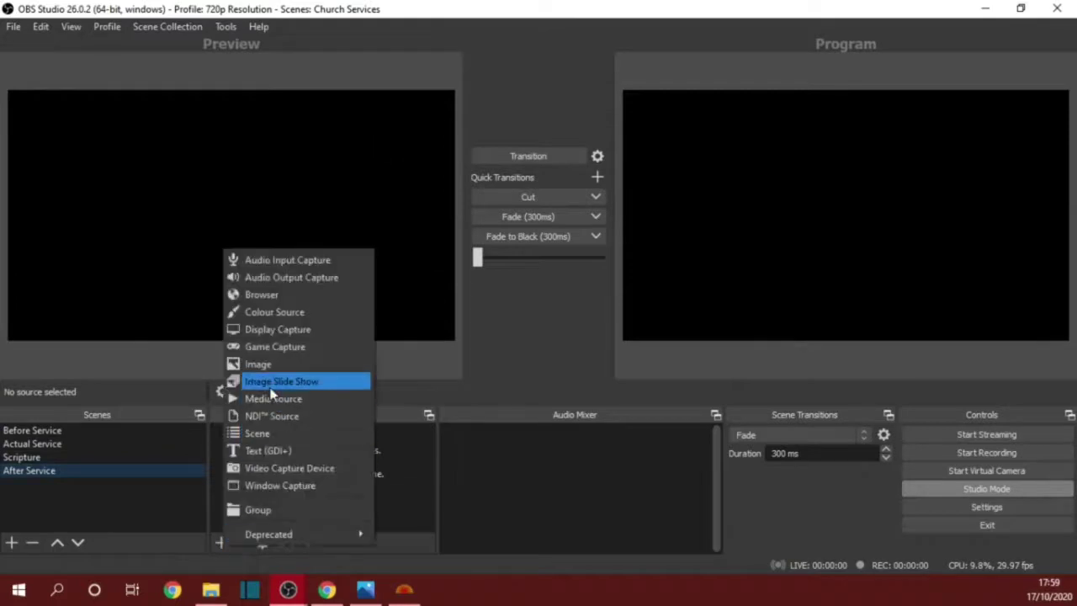
click(94, 430)
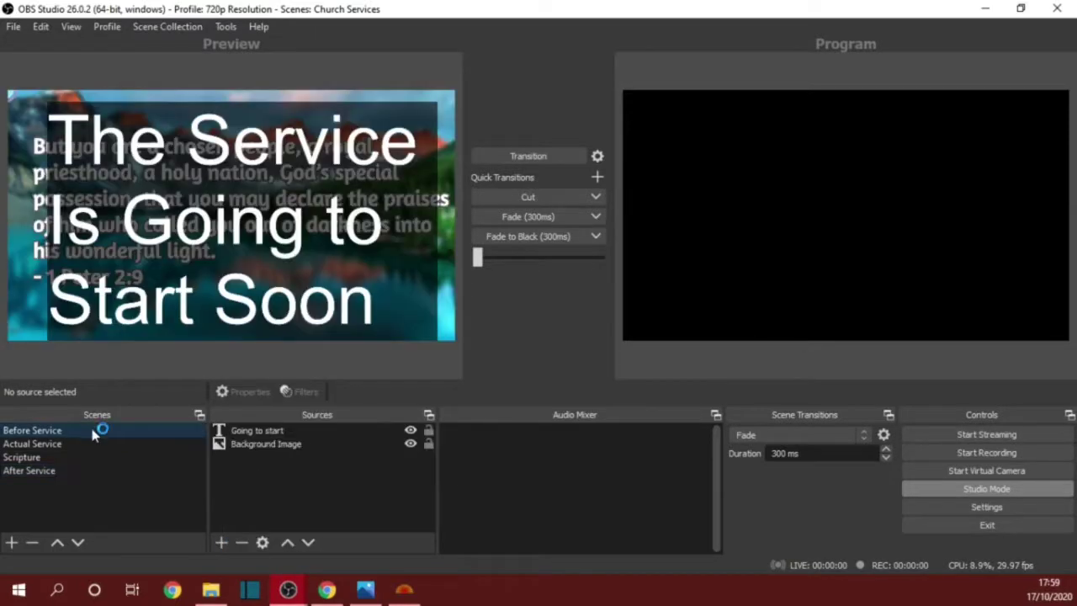
click(126, 471)
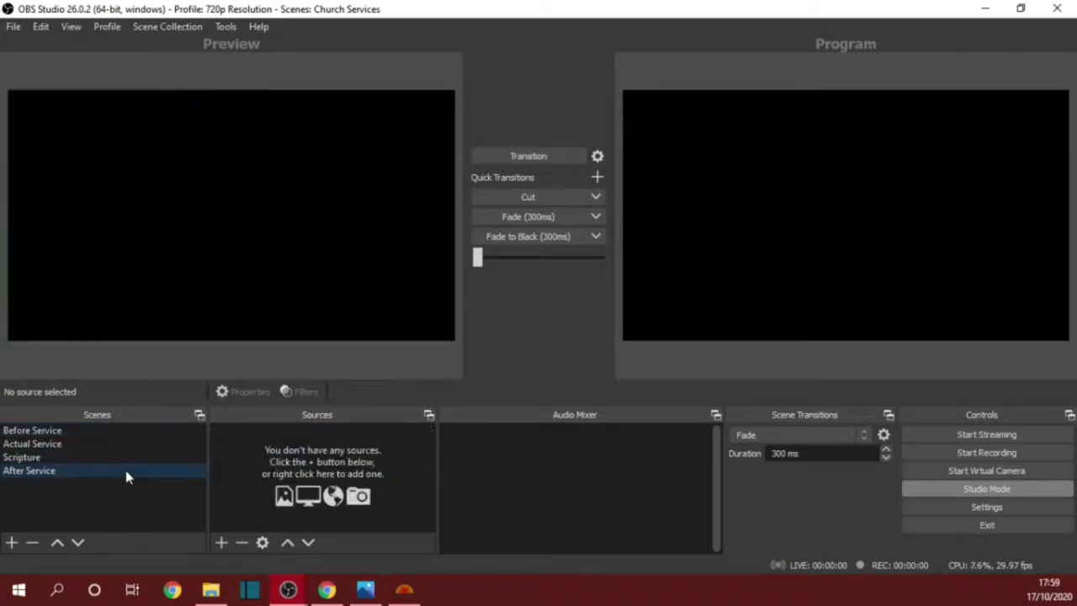
Add a new image source to the After Service scene, using the night desert dunes picture as its background
click(223, 543)
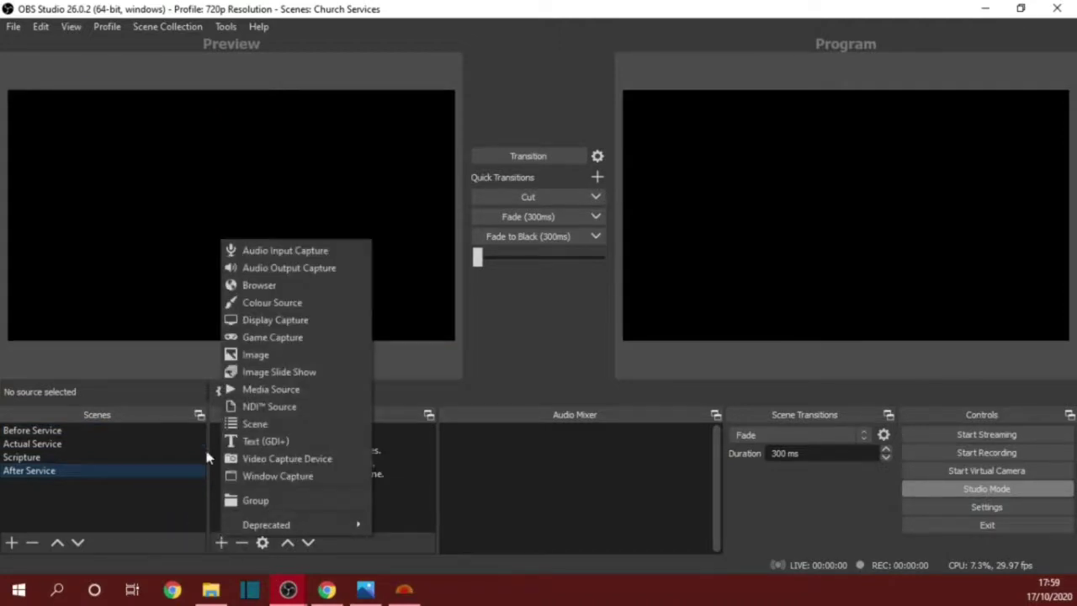
click(261, 355)
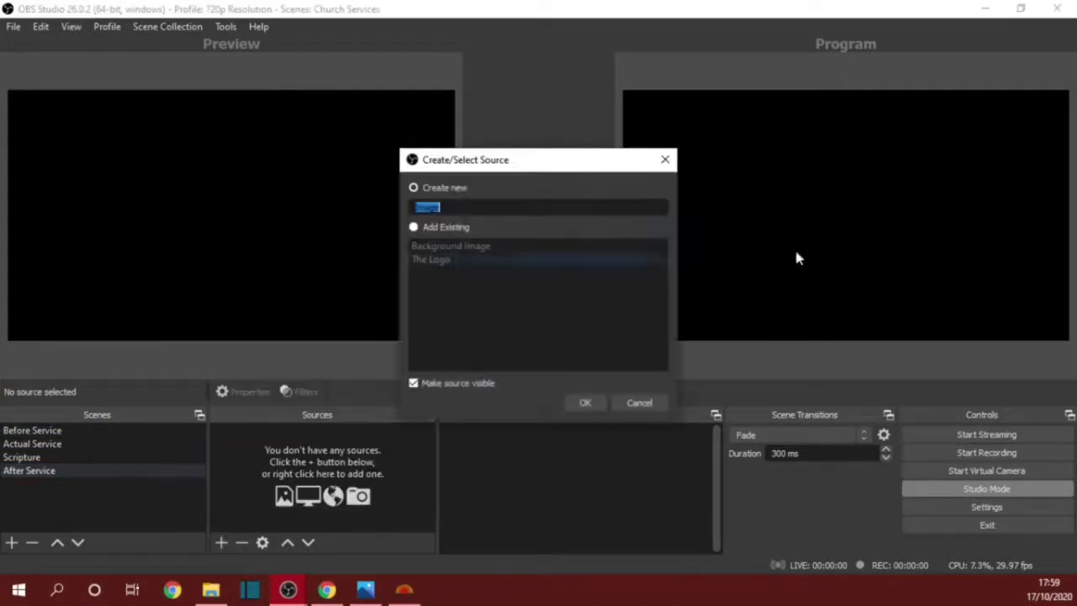
click(585, 403)
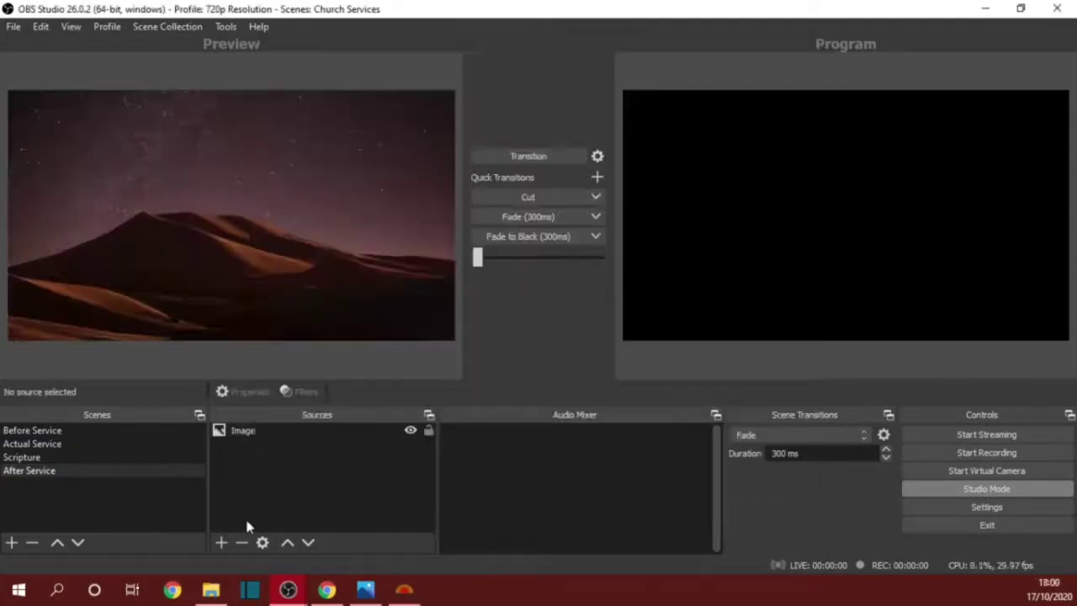
Add a text source named "Title" to the After Service scene with the text "Annoncements"
click(222, 544)
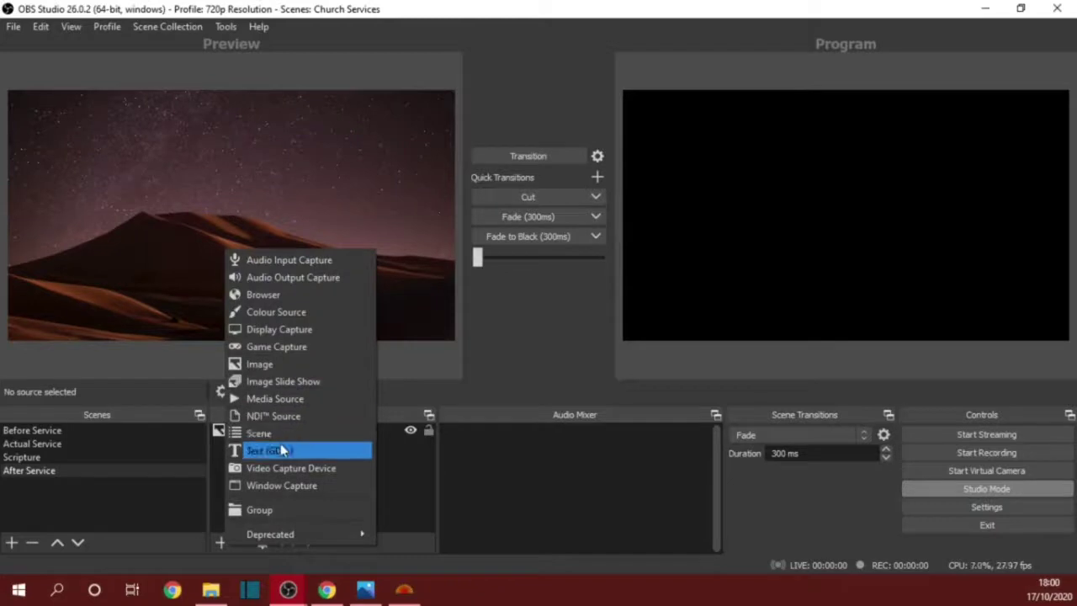
click(283, 450)
text(Text)
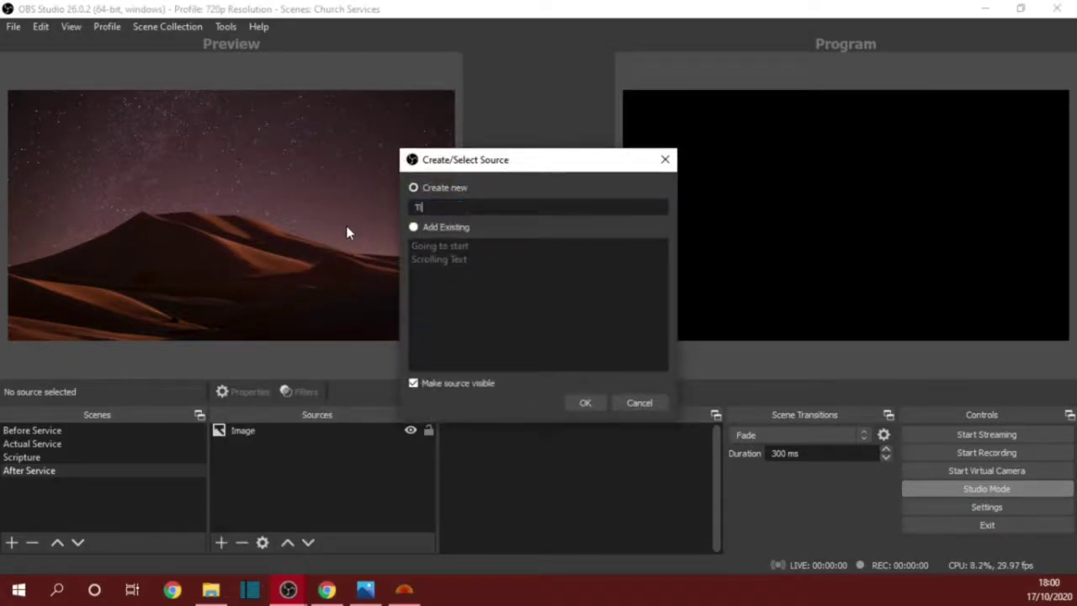
key(Return)
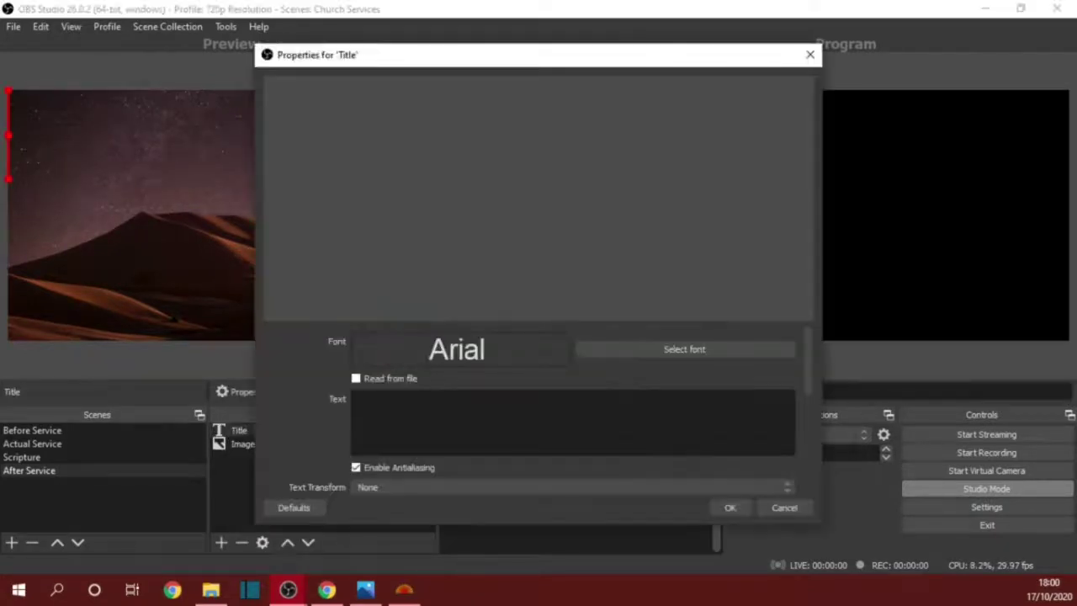
text(Annon)
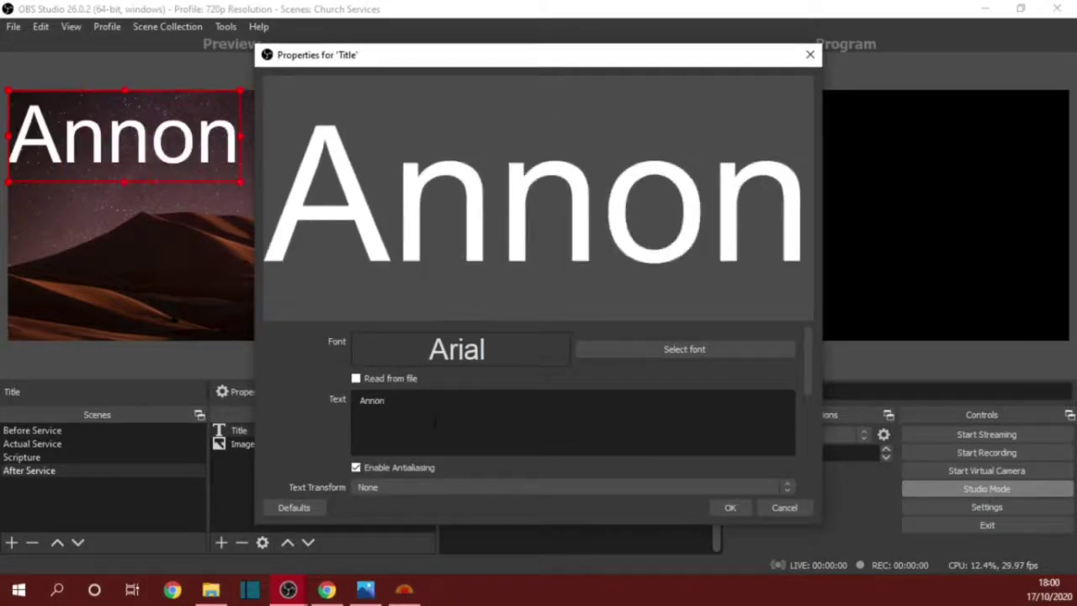
text(cements)
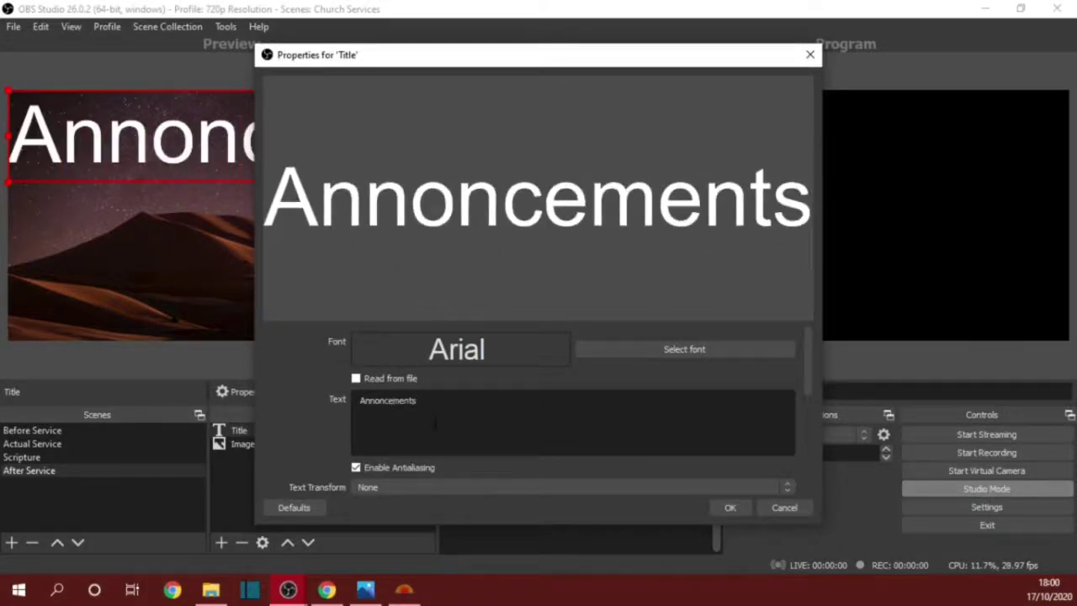
click(738, 509)
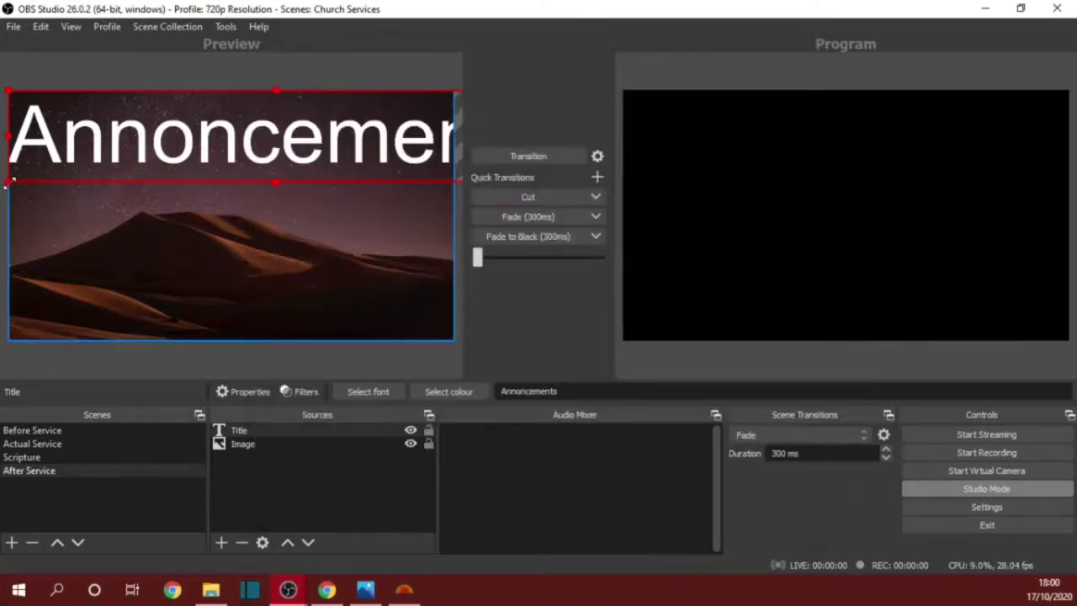
Shrink the Title text and place it centred near the top of the scene, and lock the Image source
drag(12, 181, 239, 143)
drag(290, 111, 129, 119)
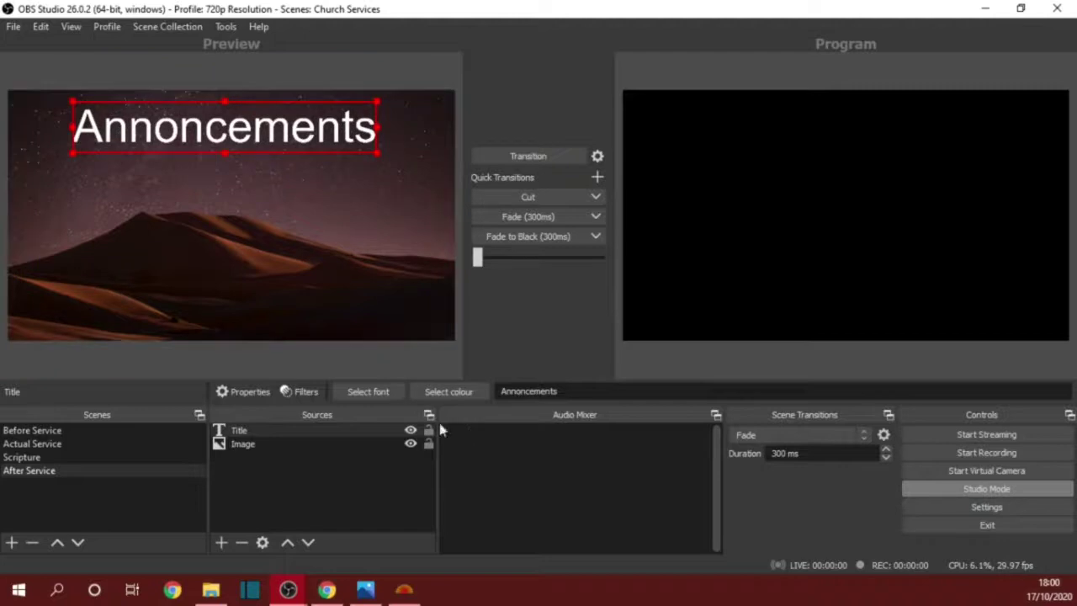
click(263, 253)
click(263, 433)
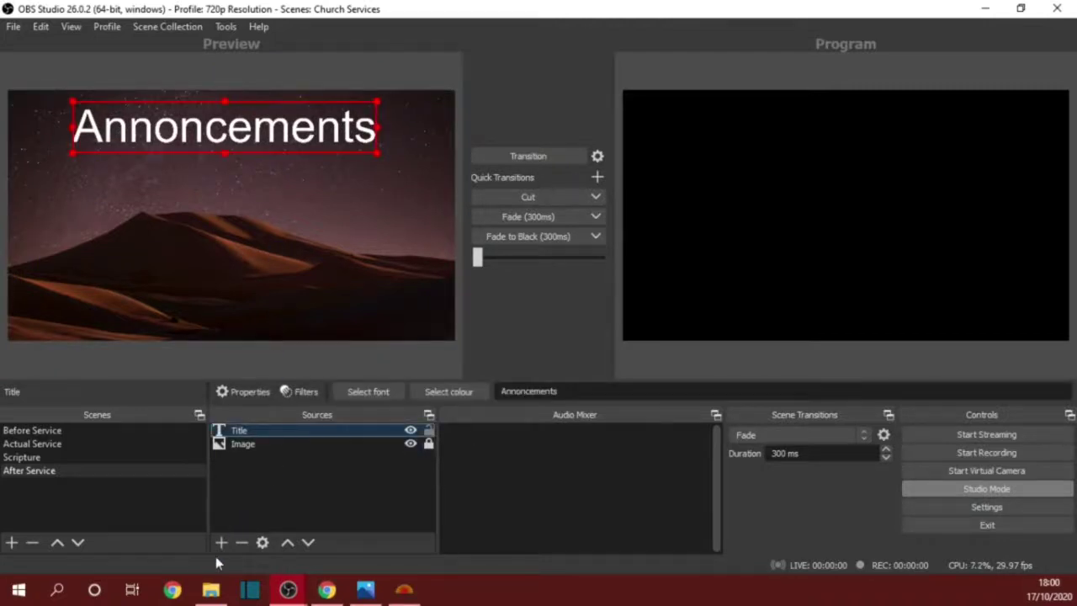
Add a text source named "Main Content" to the After Service scene with the text "Sunday Services at [what time]"
click(221, 542)
click(272, 440)
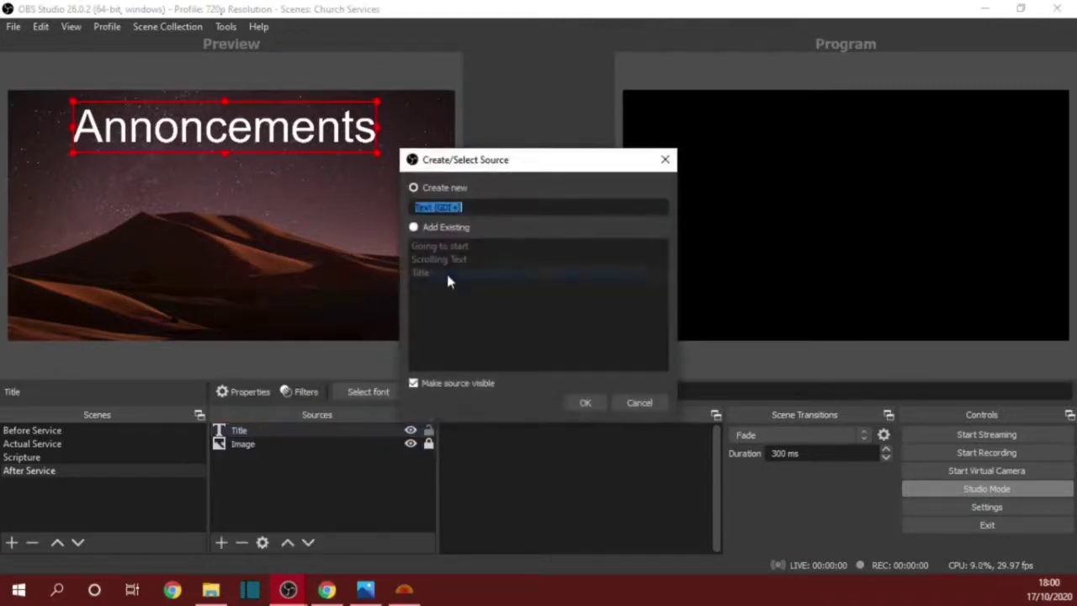
text(Main Cr)
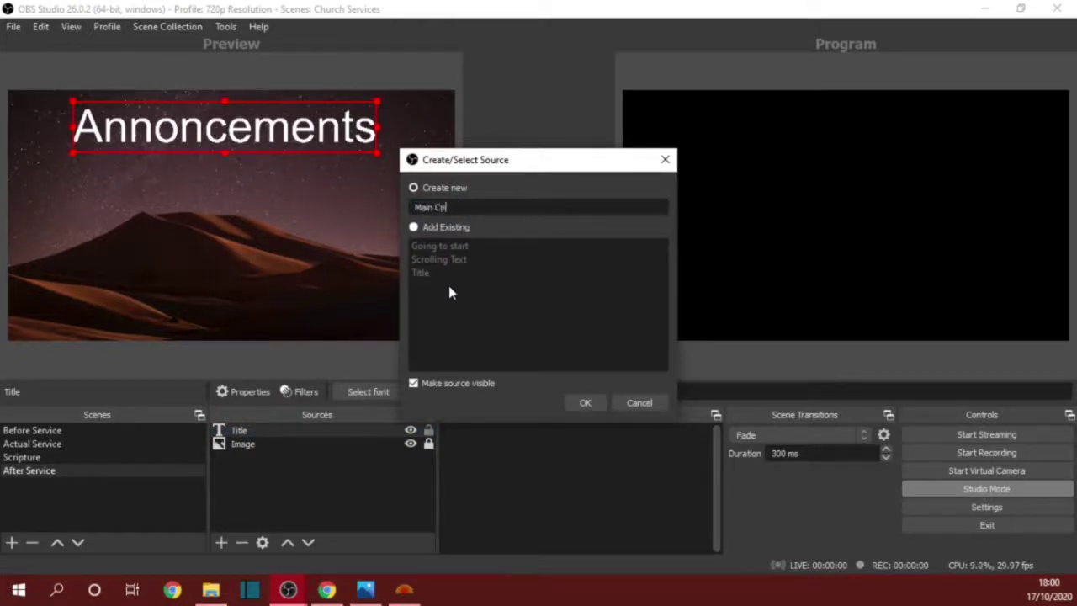
text(ntent)
key(Return)
text(Sun)
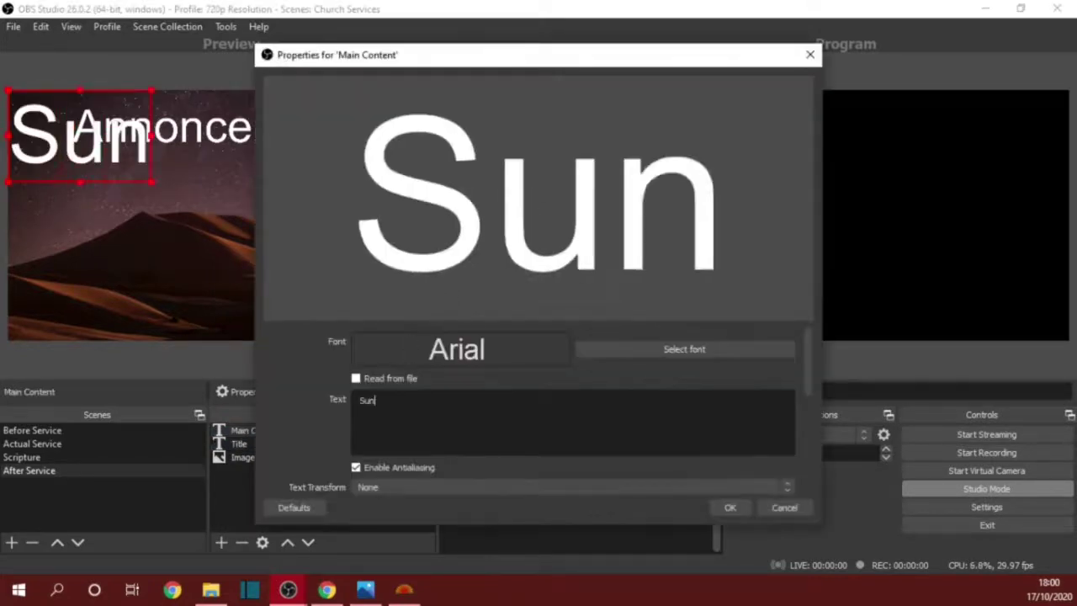
text(day Service)
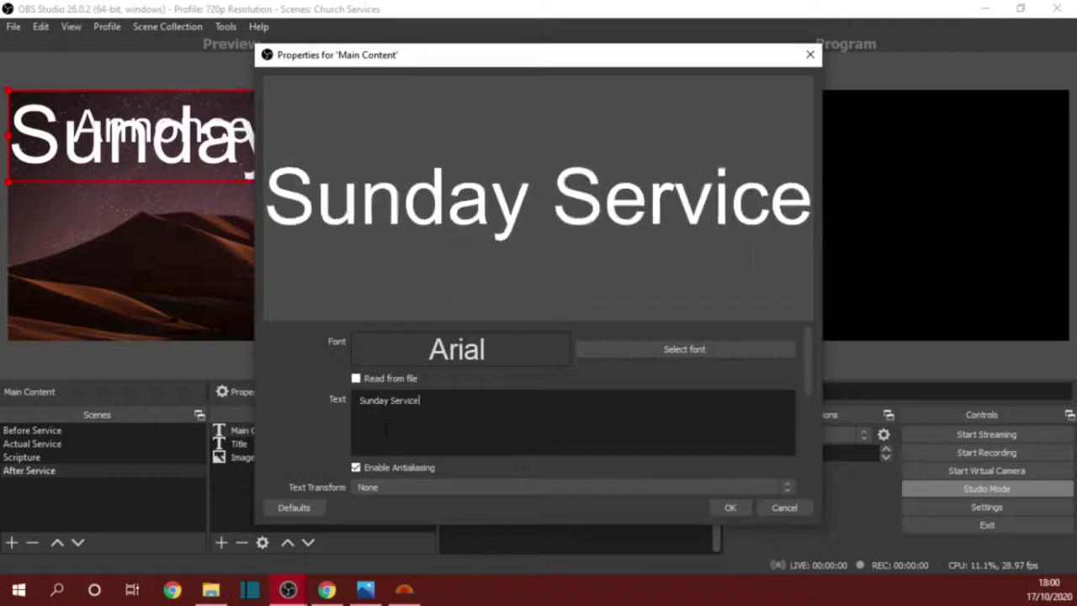
text(s at)
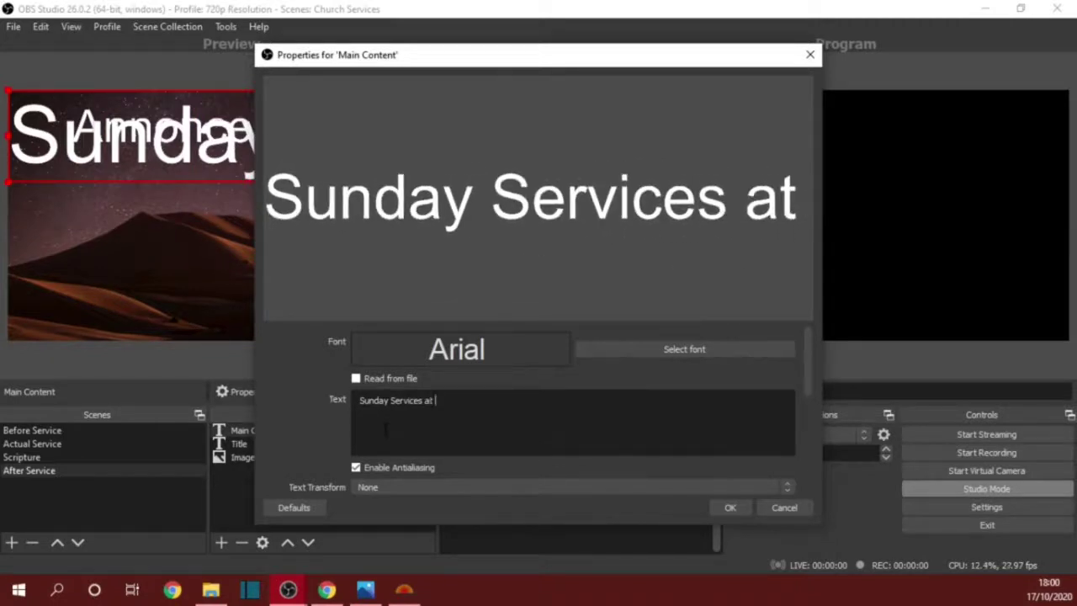
text( [what time)
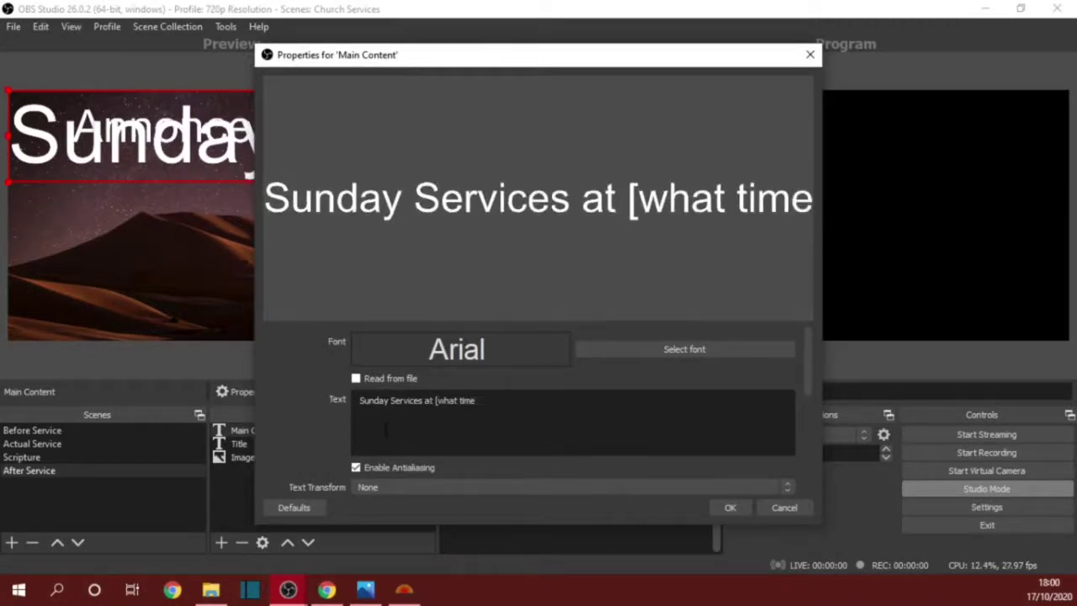
text(])
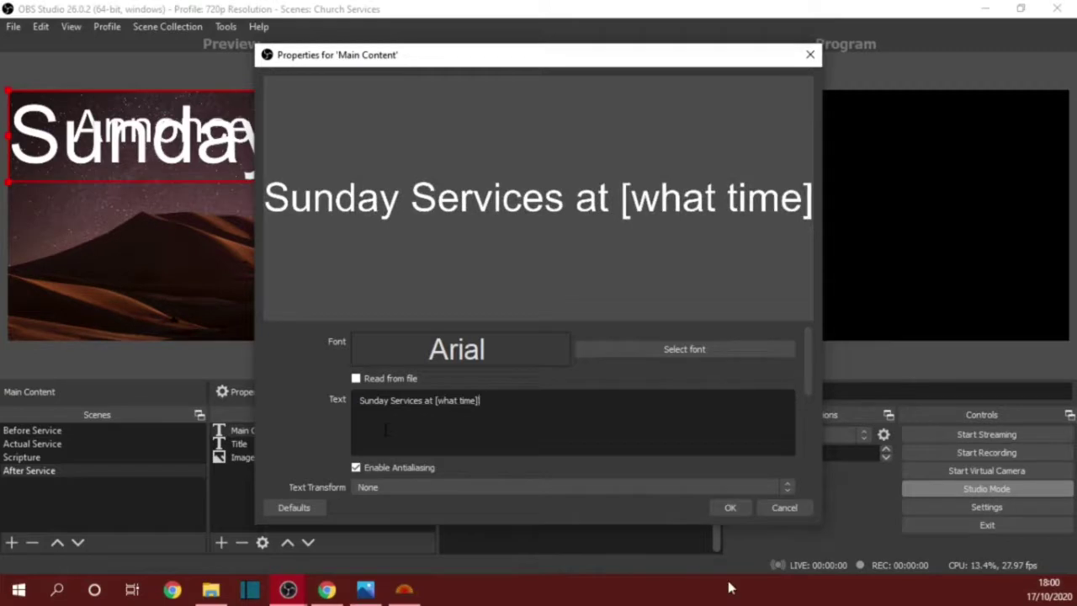
click(727, 507)
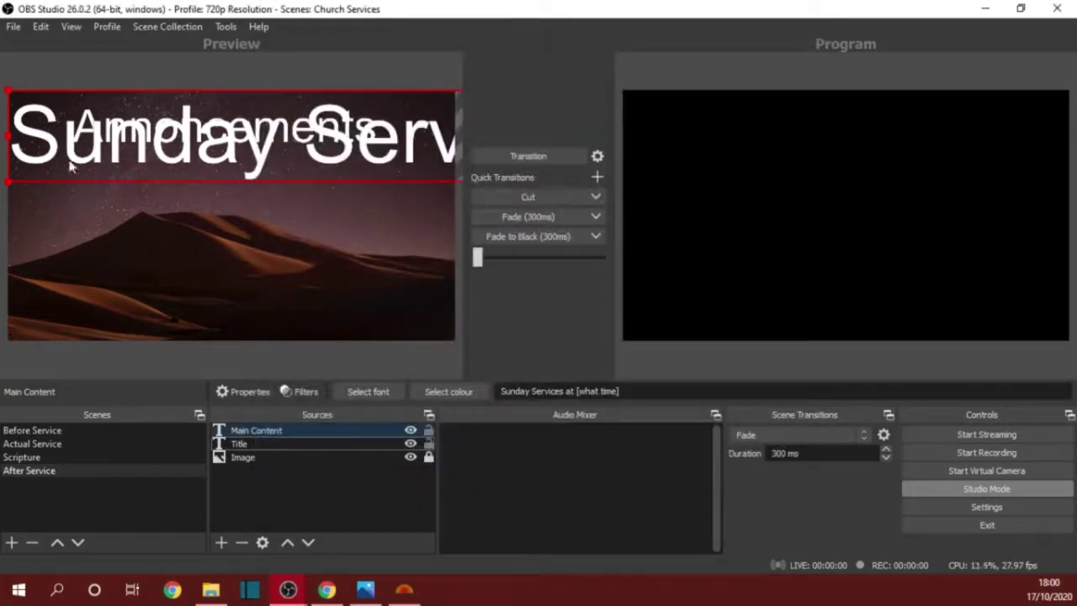
Shrink the Main Content text and position it below the title, near the left edge of the scene
drag(34, 127, 34, 217)
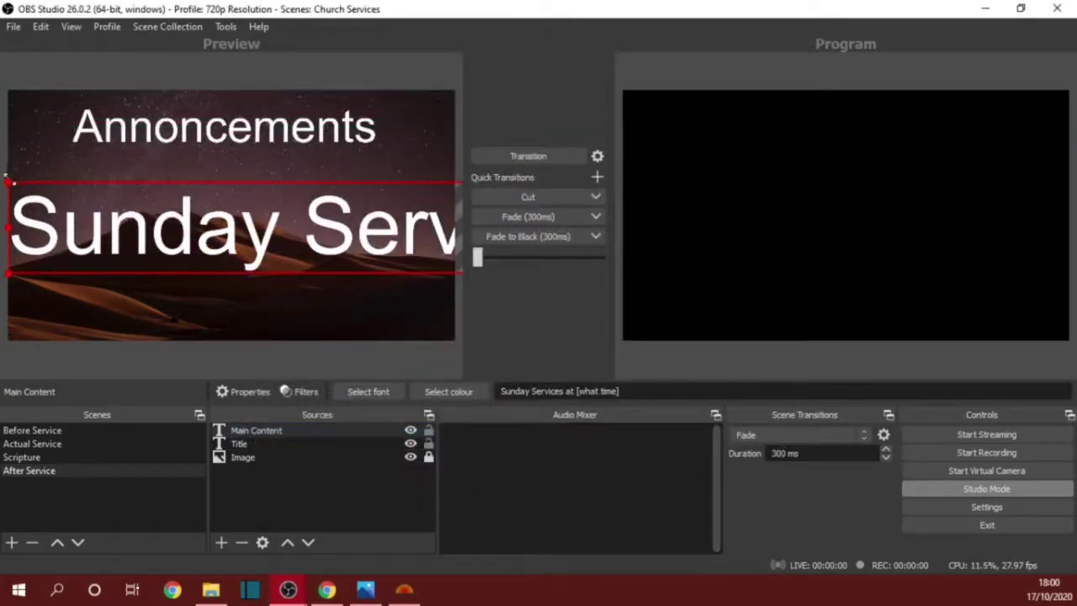
drag(10, 180, 87, 238)
click(352, 104)
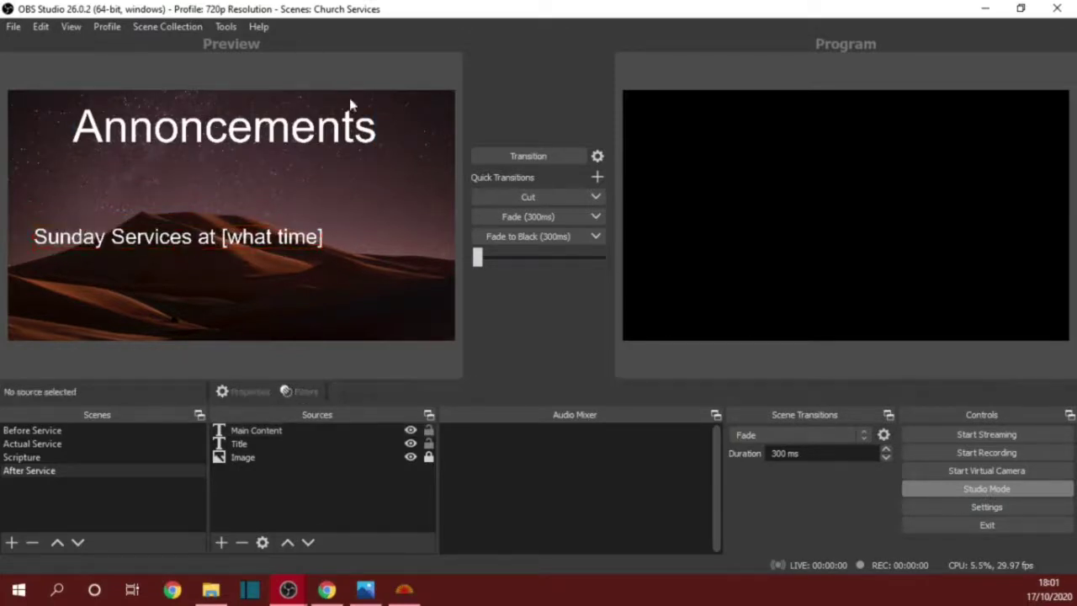
Transition the completed After Service scene to the program output, followed by the Before Service scene
click(491, 156)
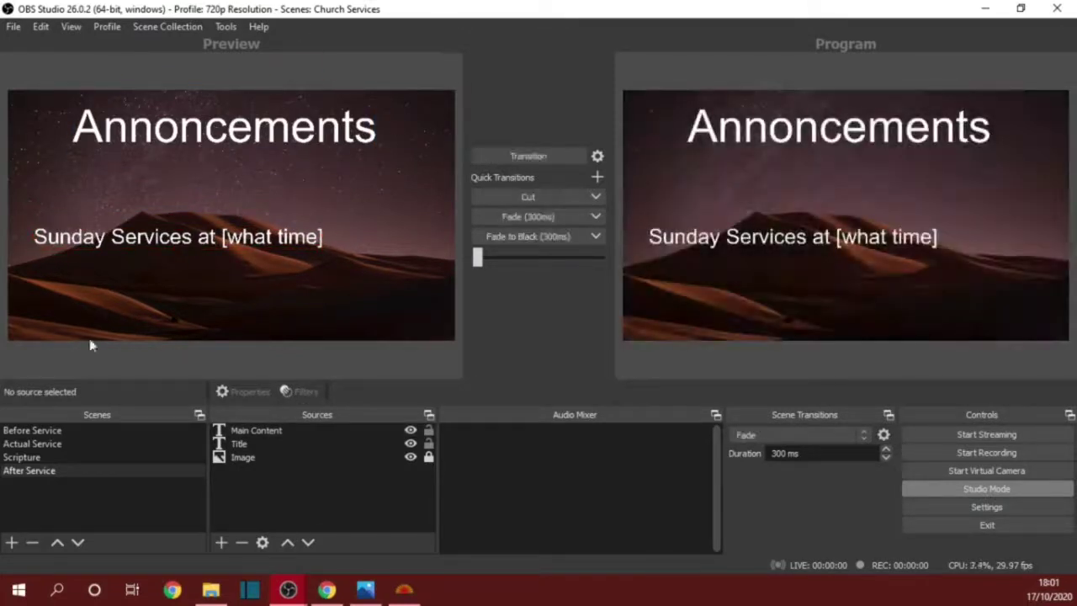
click(30, 431)
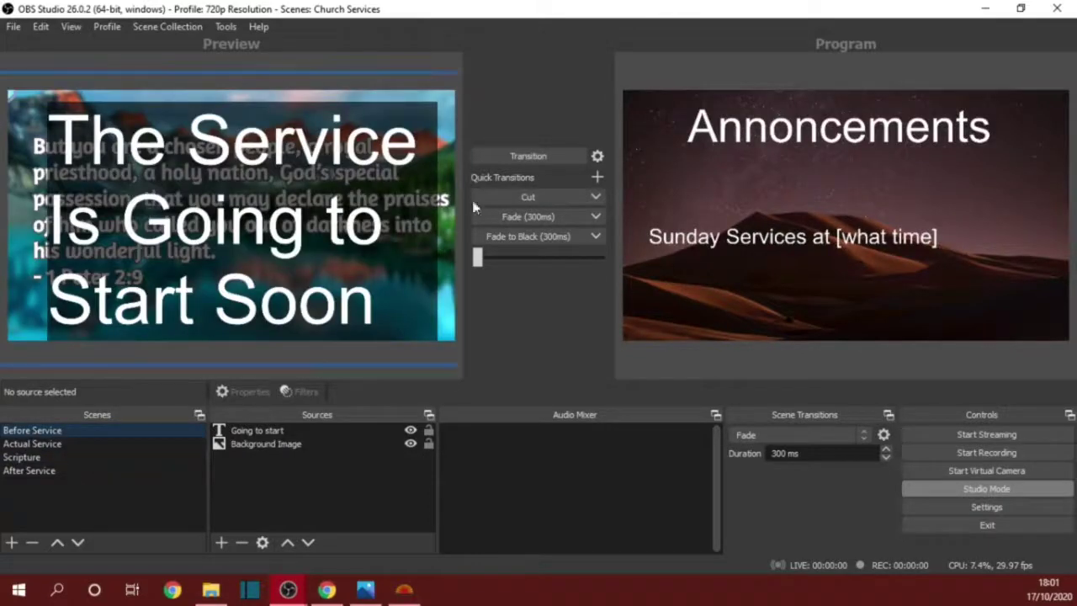
click(499, 160)
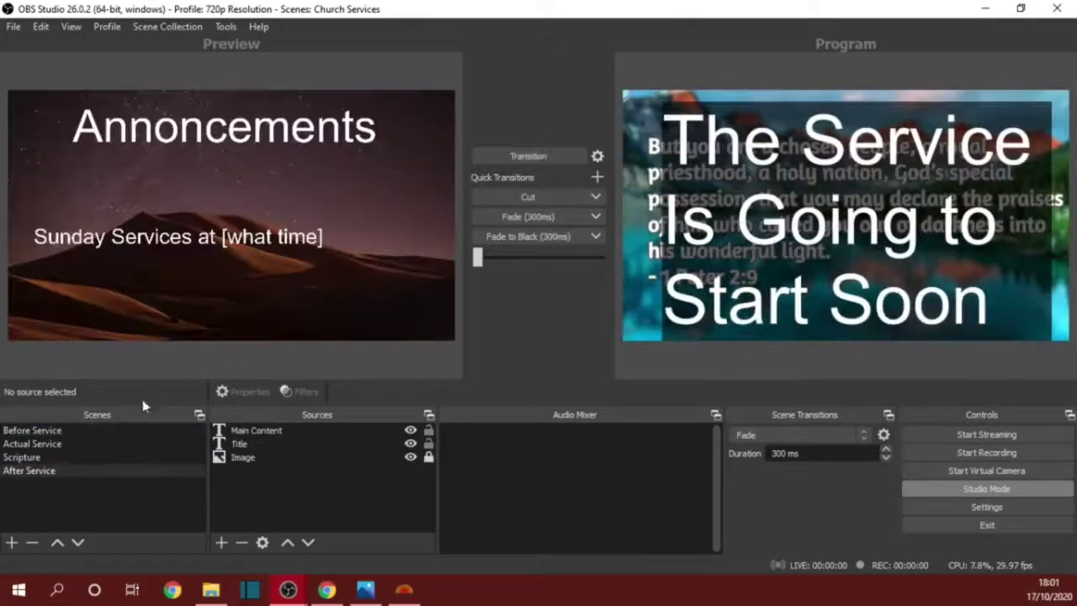
Transition the Actual Service scene and the Scripture scene to the program output in turn
click(67, 443)
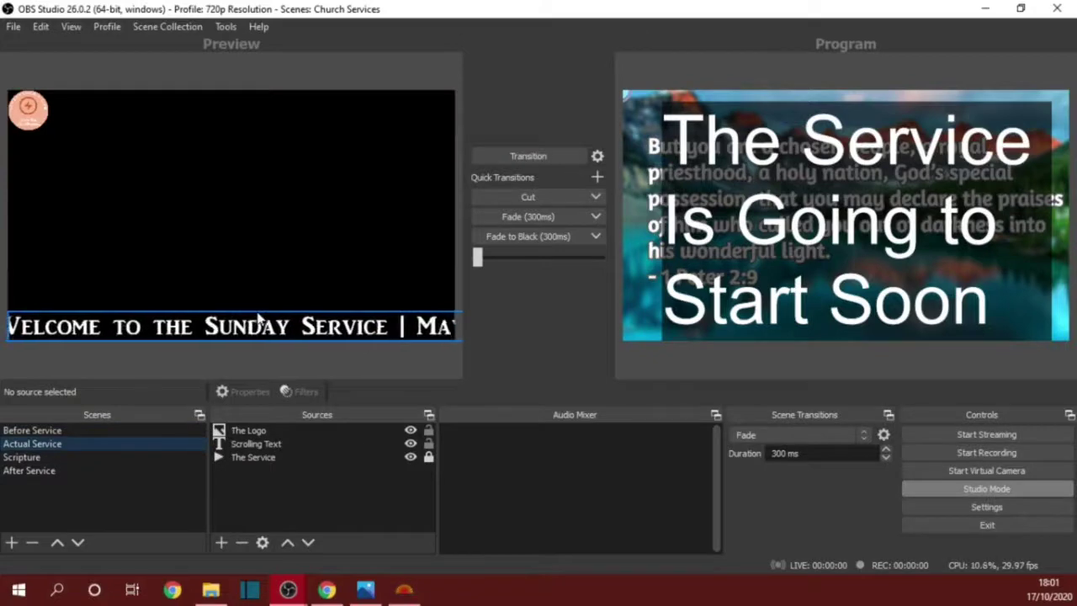
key(Up)
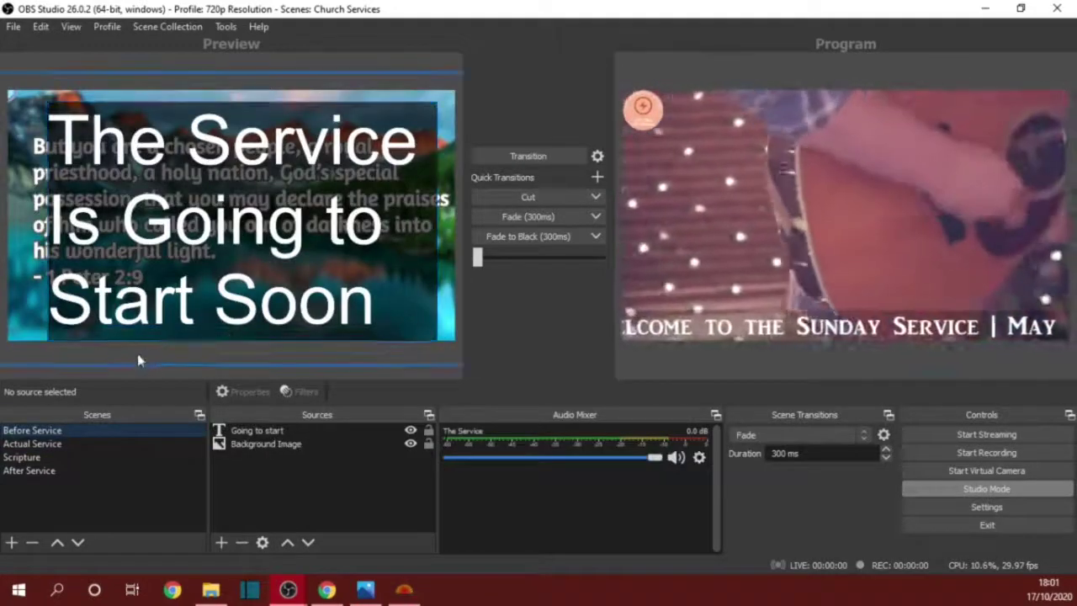
click(85, 457)
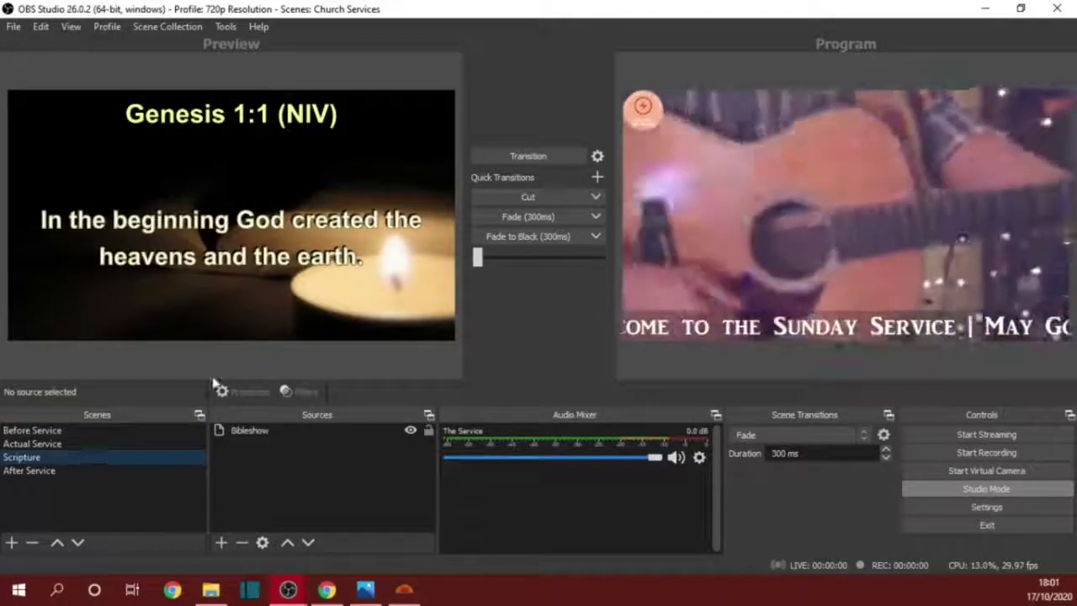
key(Up)
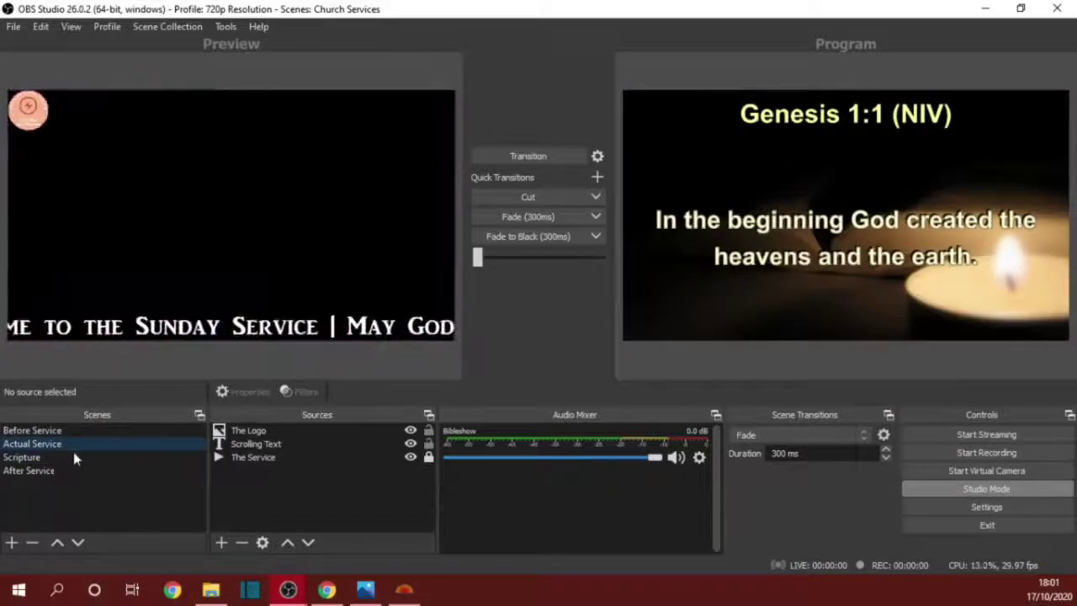
Transition the After Service scene to the program output and load it in the preview as well
click(48, 476)
key(space)
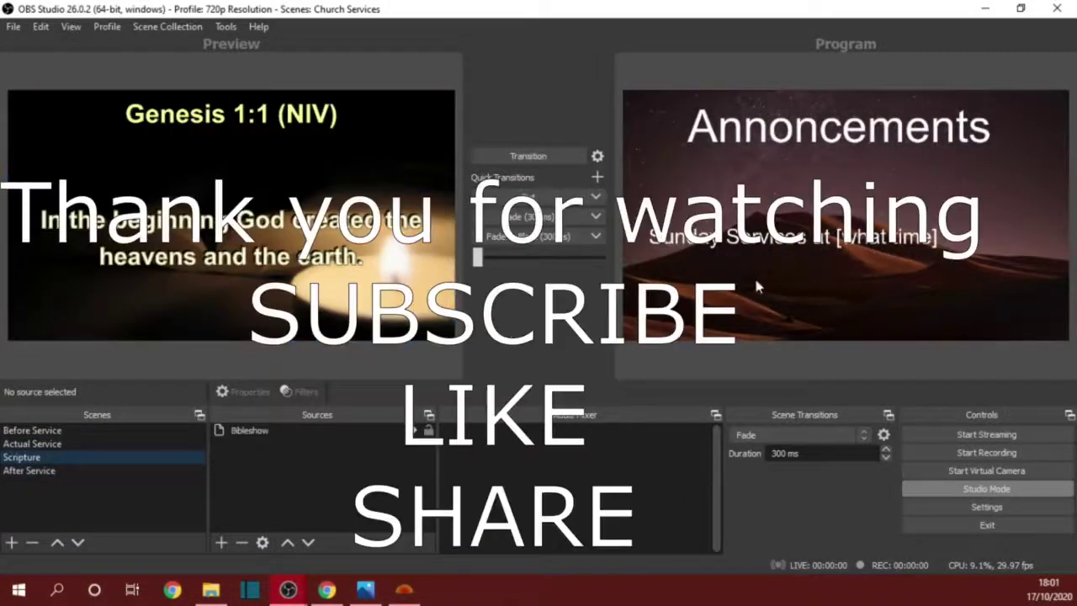
click(42, 473)
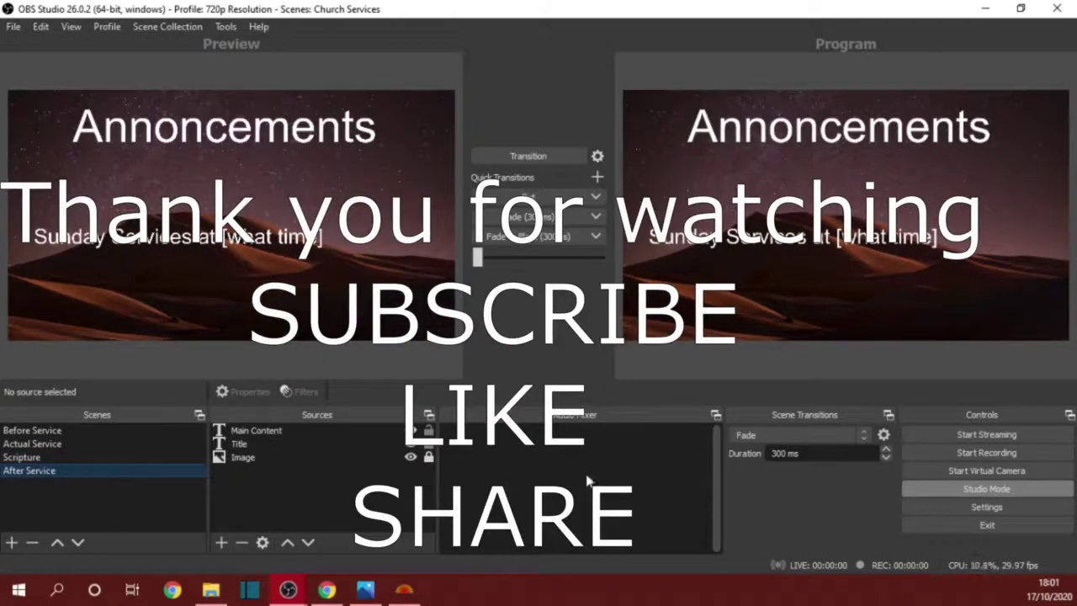